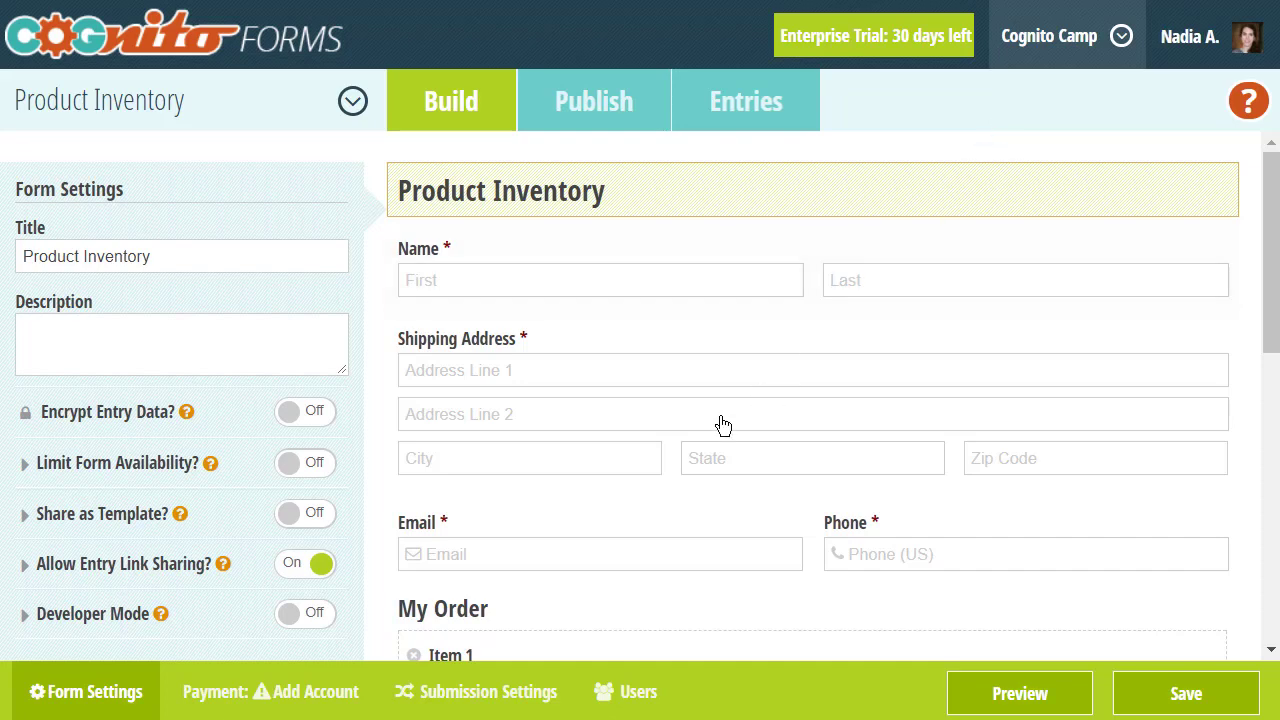
- Set the Email field's Limit Quantity to No Duplicates, leaving the error message blank
click(612, 540)
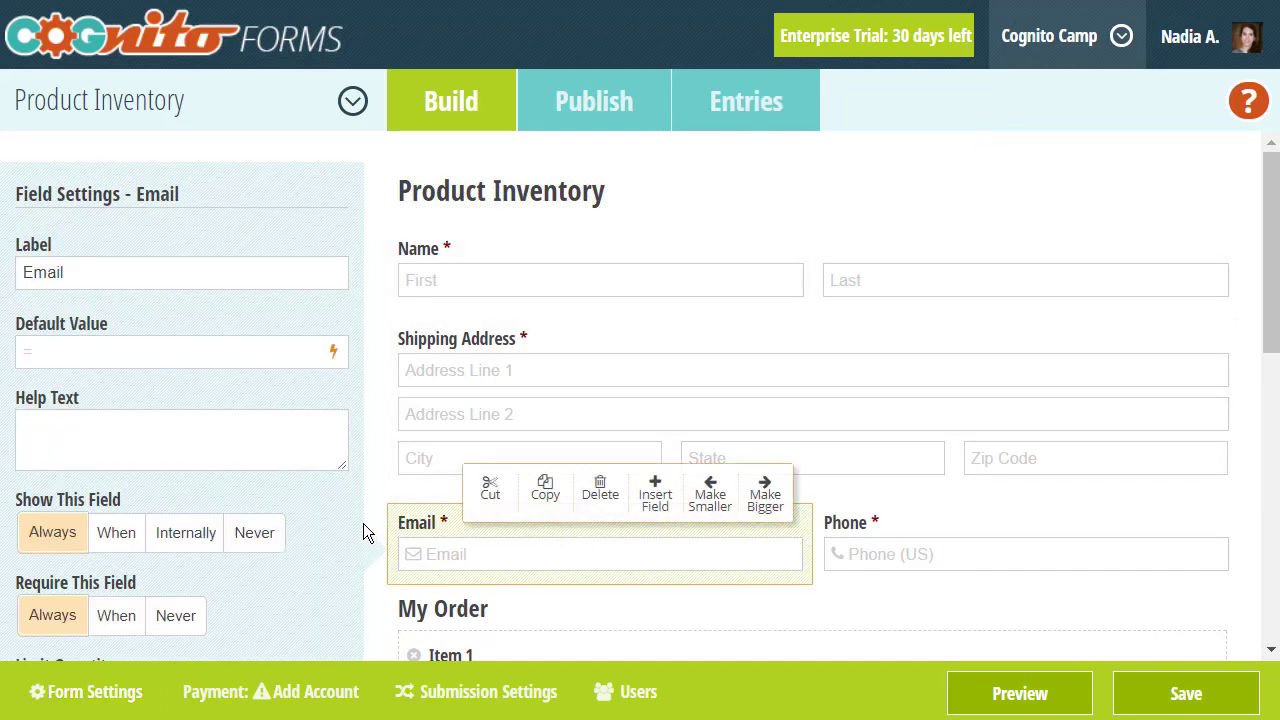
scroll(362, 523, down, 3)
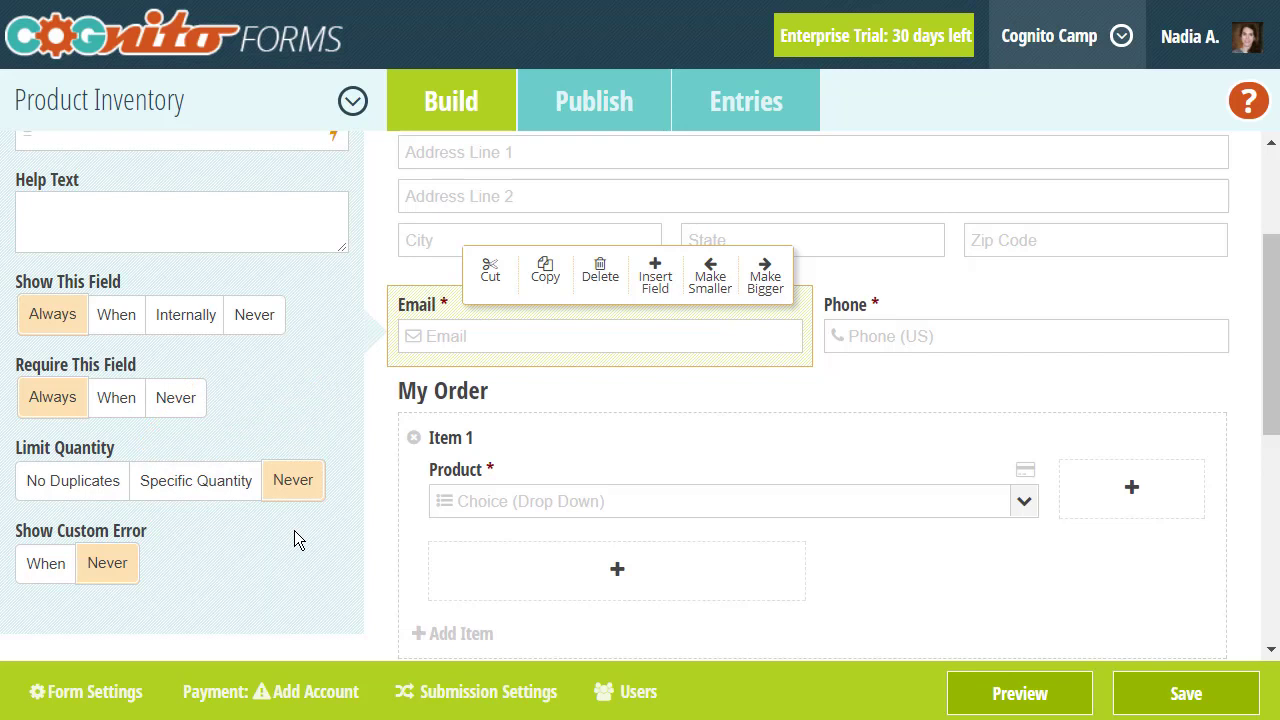
click(80, 492)
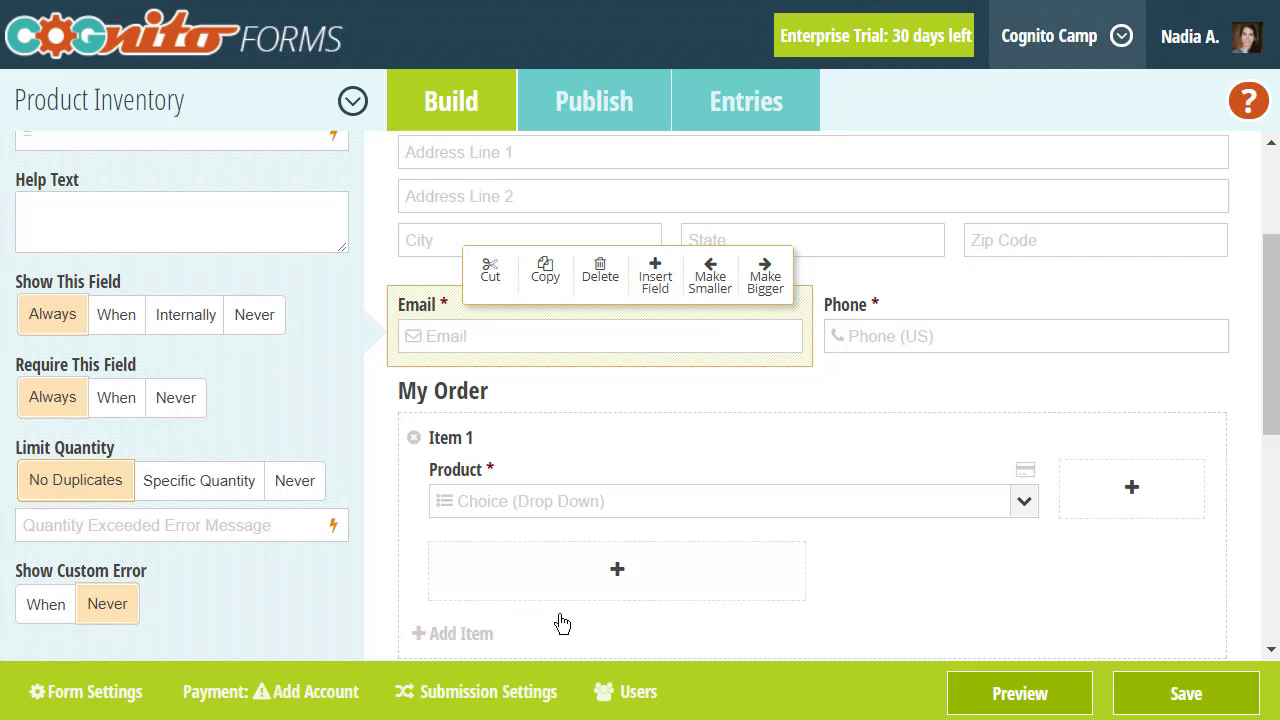
click(980, 691)
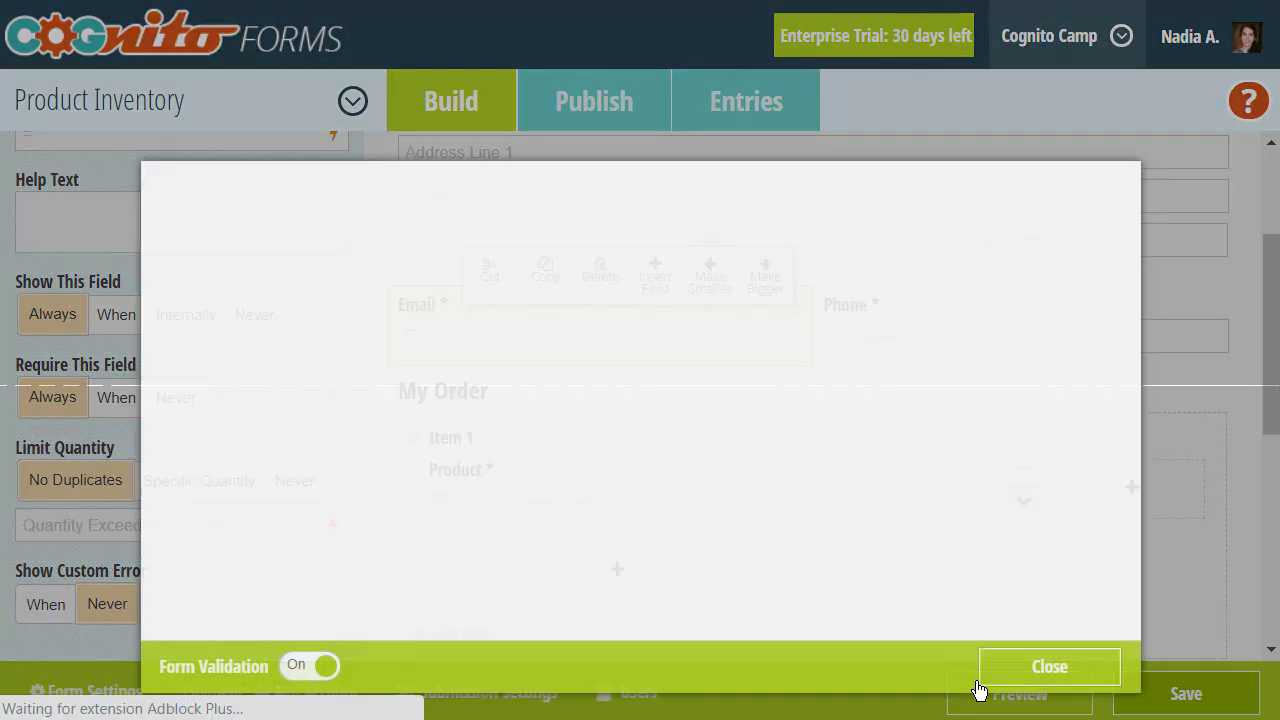
scroll(517, 486, down, 2)
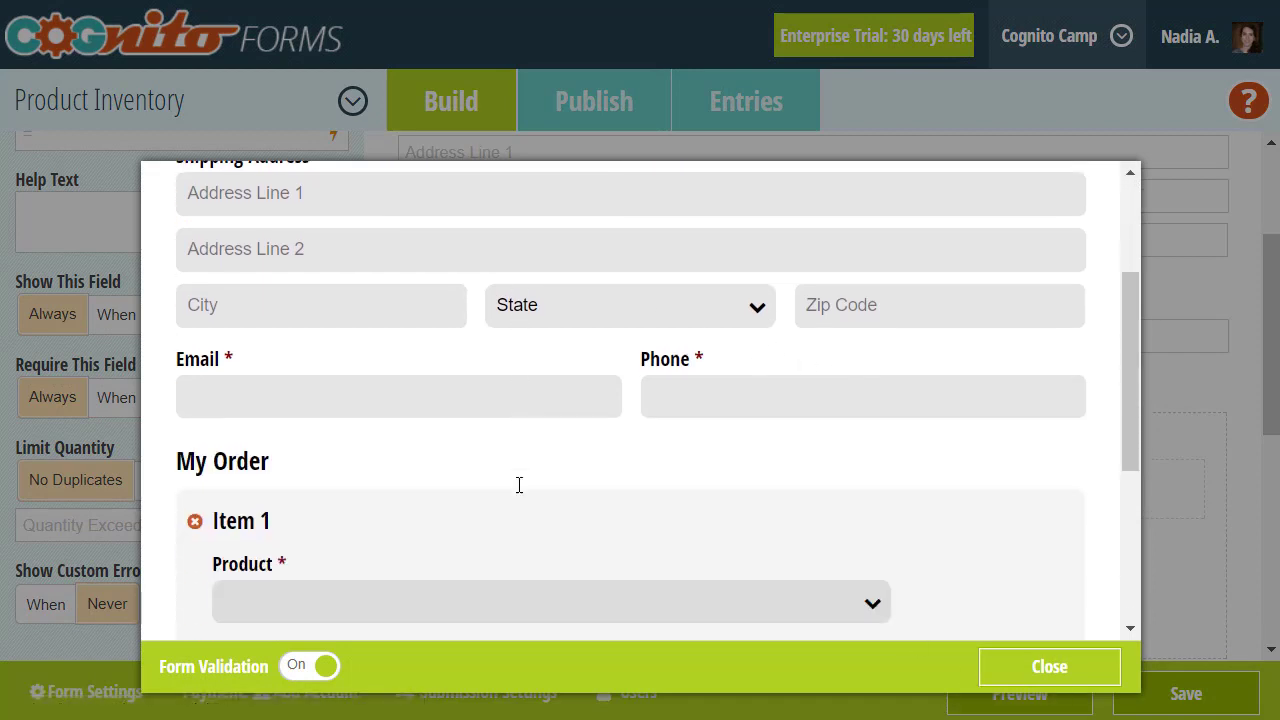
click(441, 402)
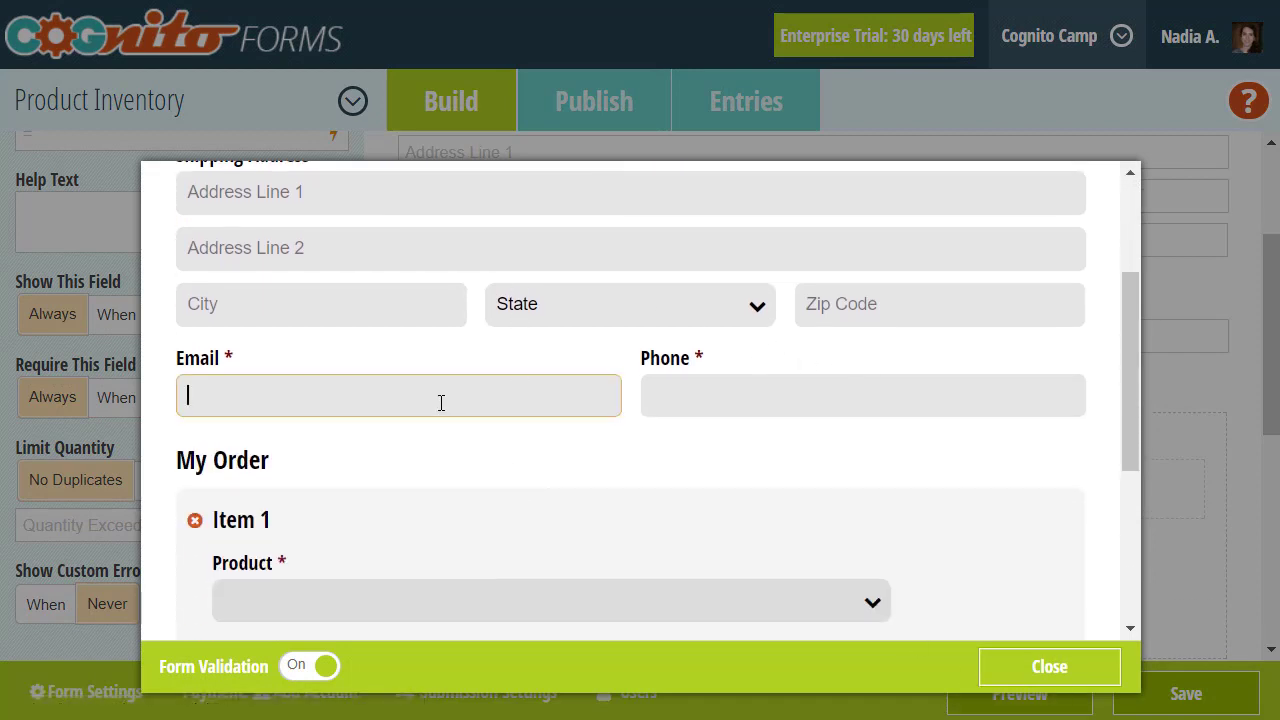
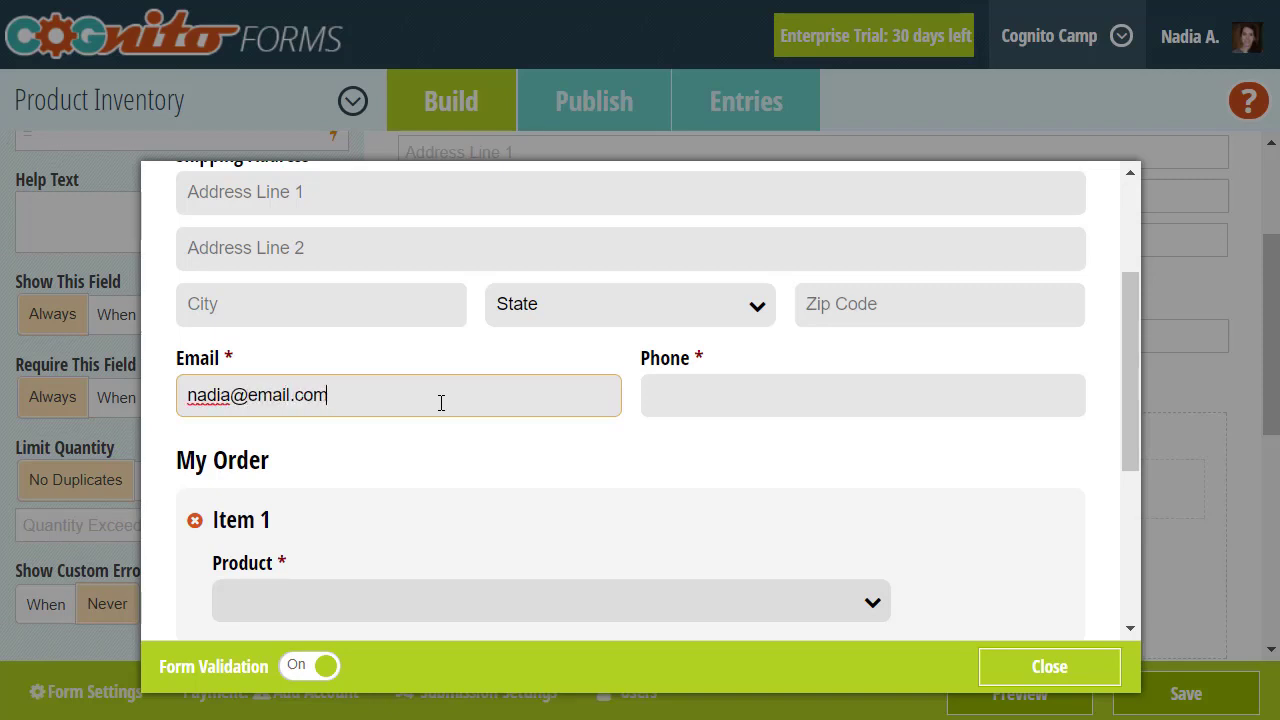
click(437, 429)
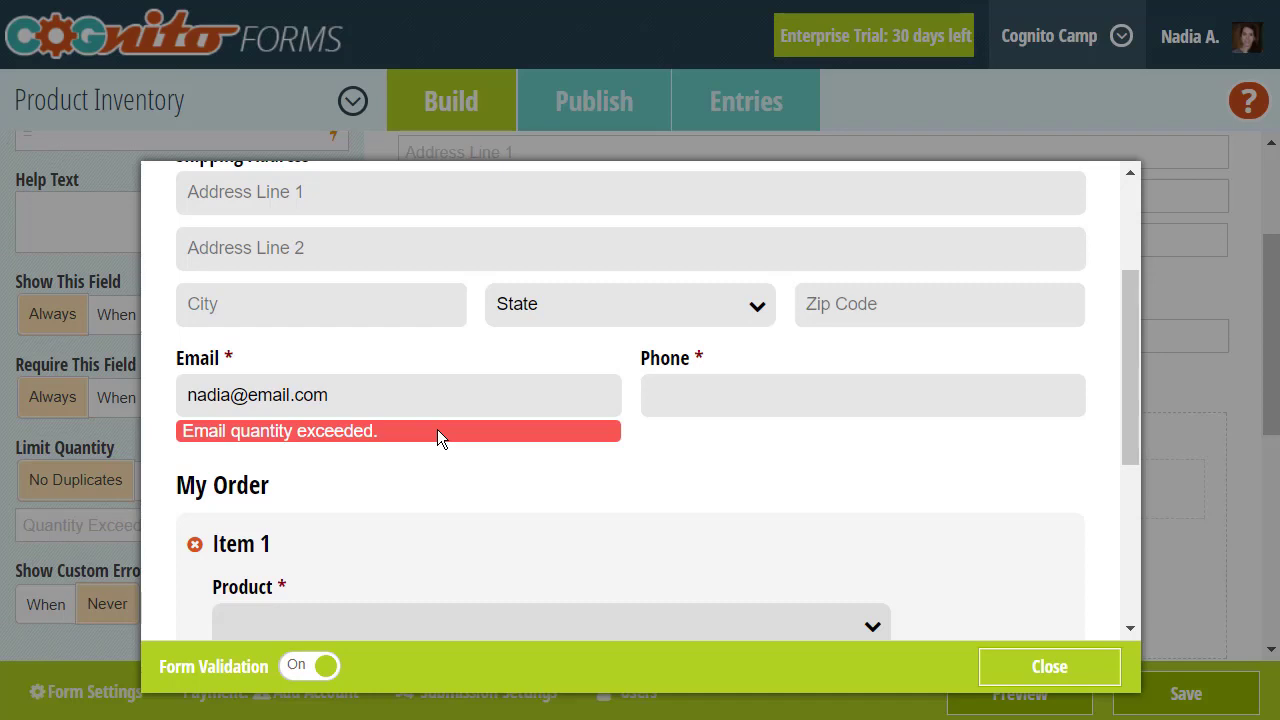
scroll(438, 431, down, 3)
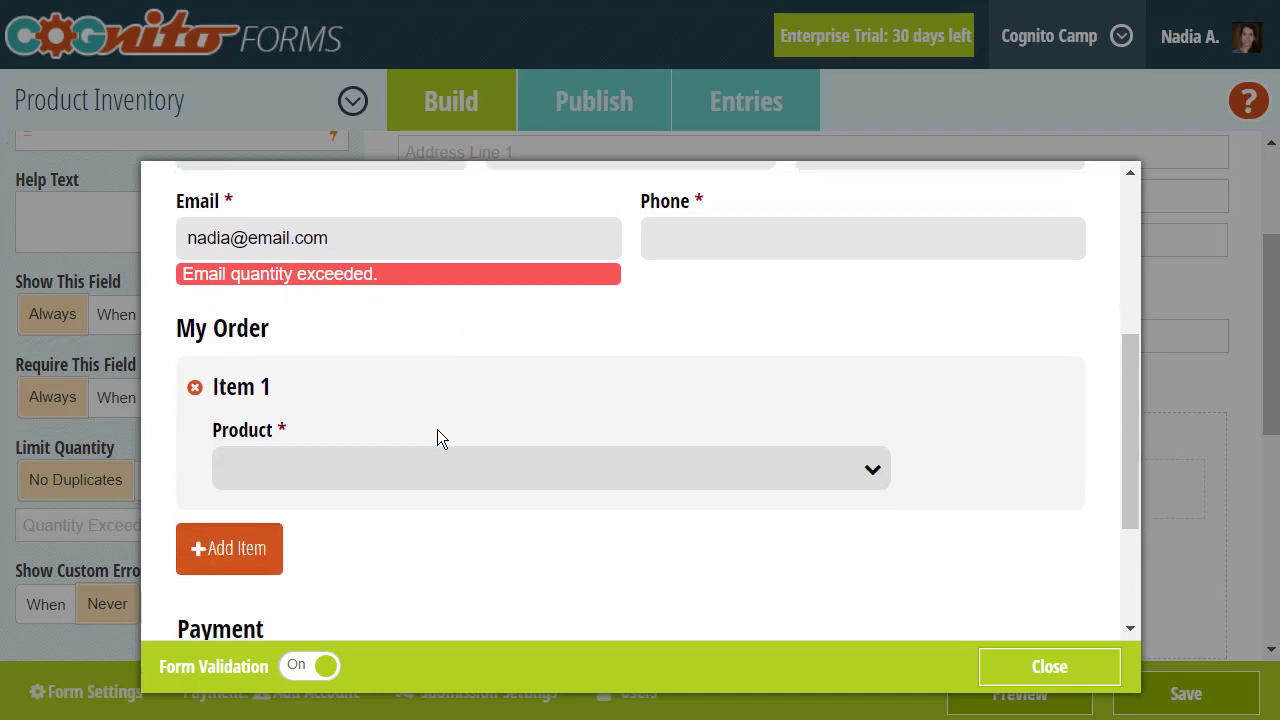
scroll(437, 429, down, 2)
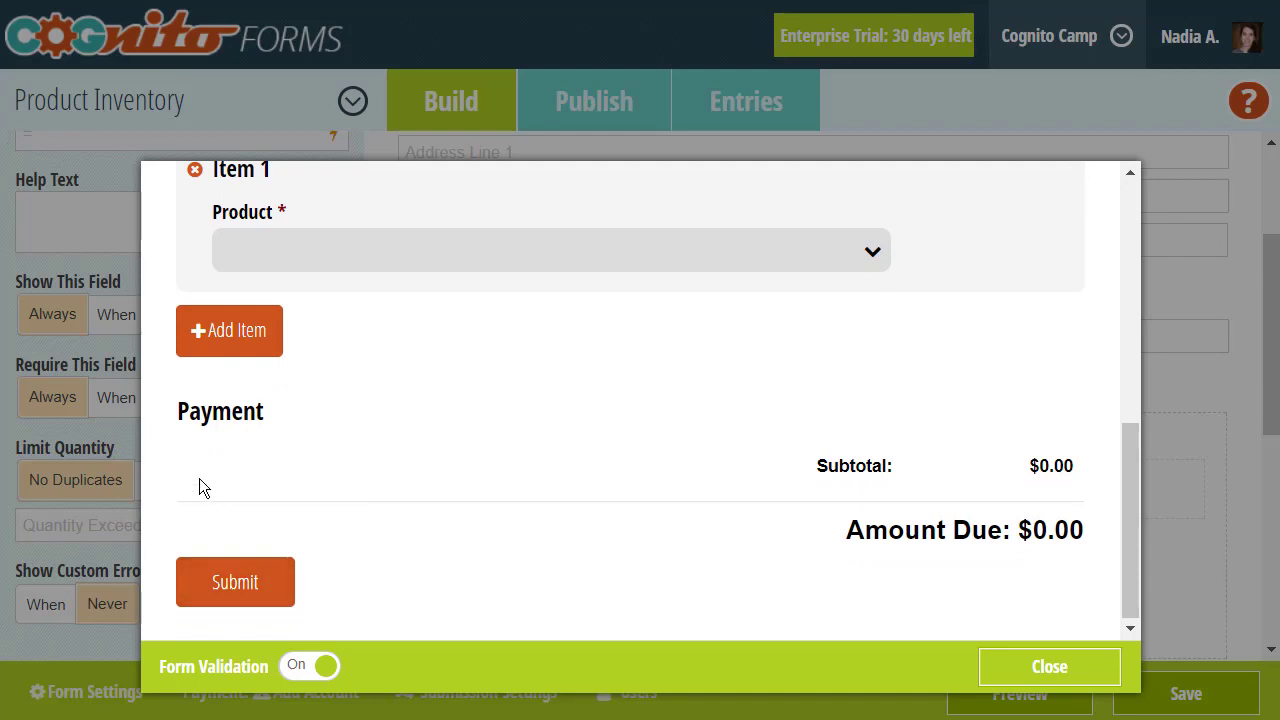
click(128, 438)
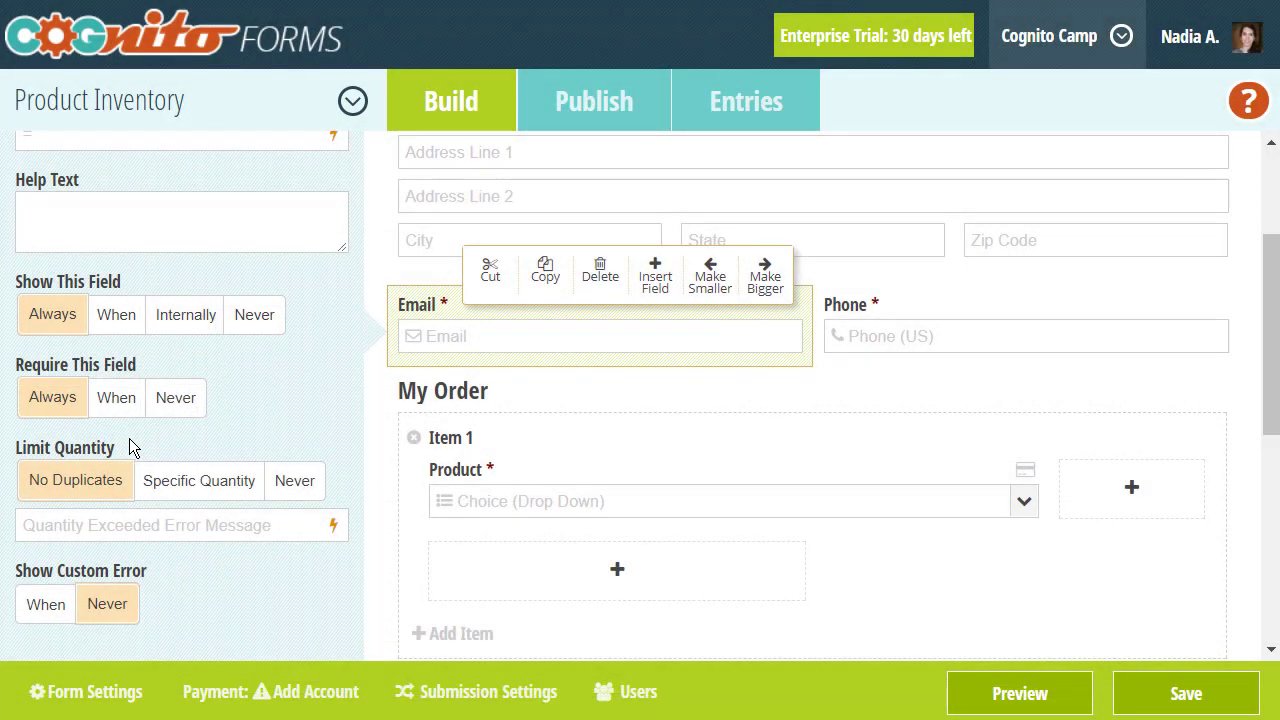
- Limit the Email field to a Specific Quantity of 27
click(198, 485)
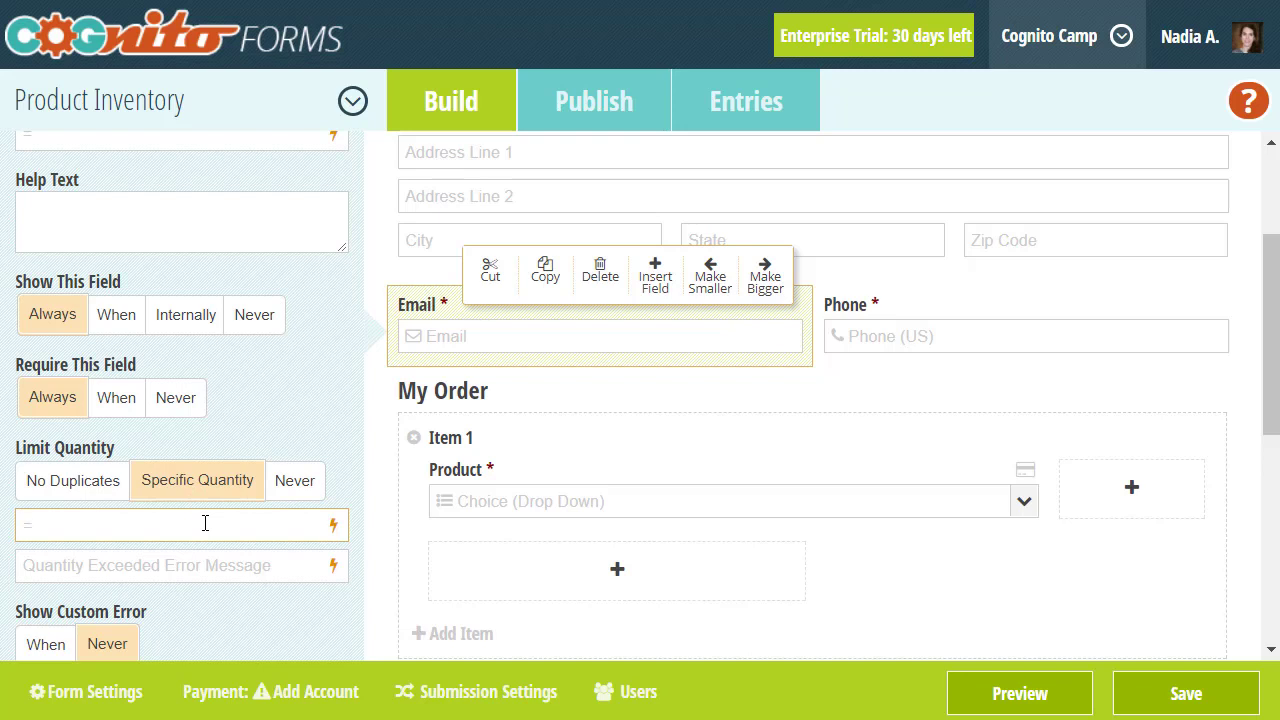
text(27)
- Review the Product drop-down's limited quantities of 10, 20 and 15 and its 'Out of Stock.' message
click(541, 501)
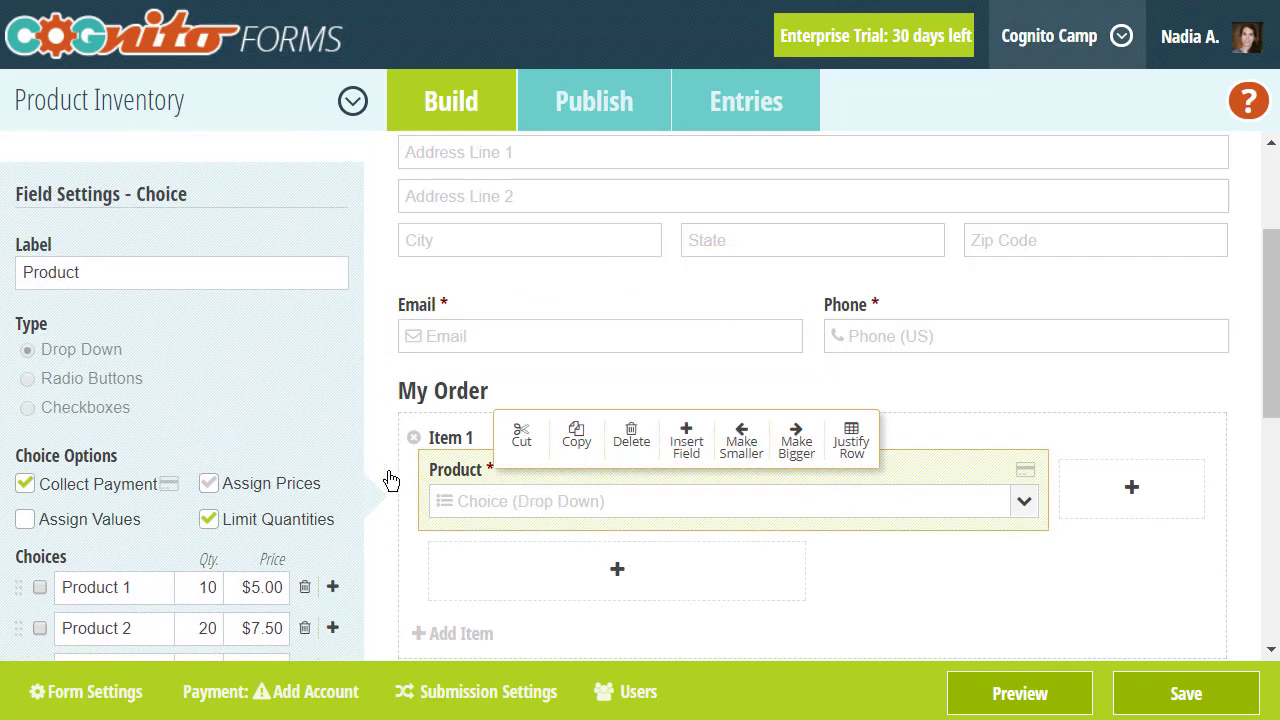
scroll(346, 479, down, 3)
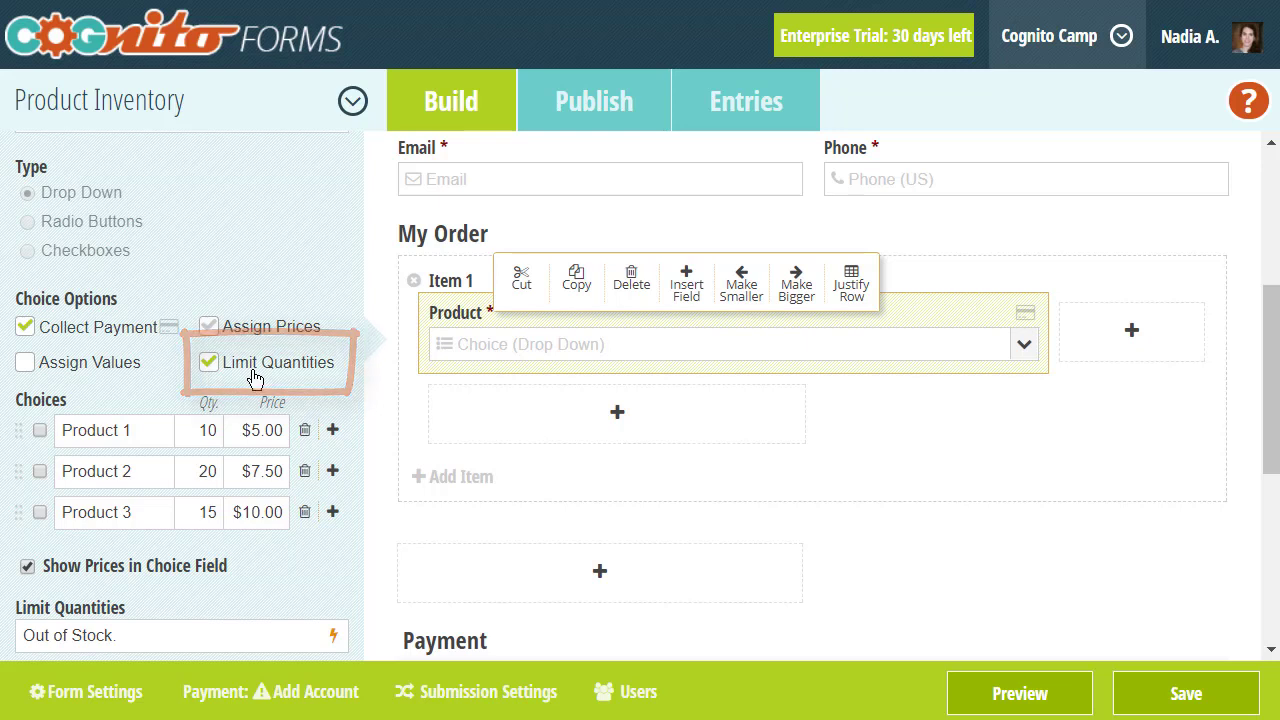
click(221, 429)
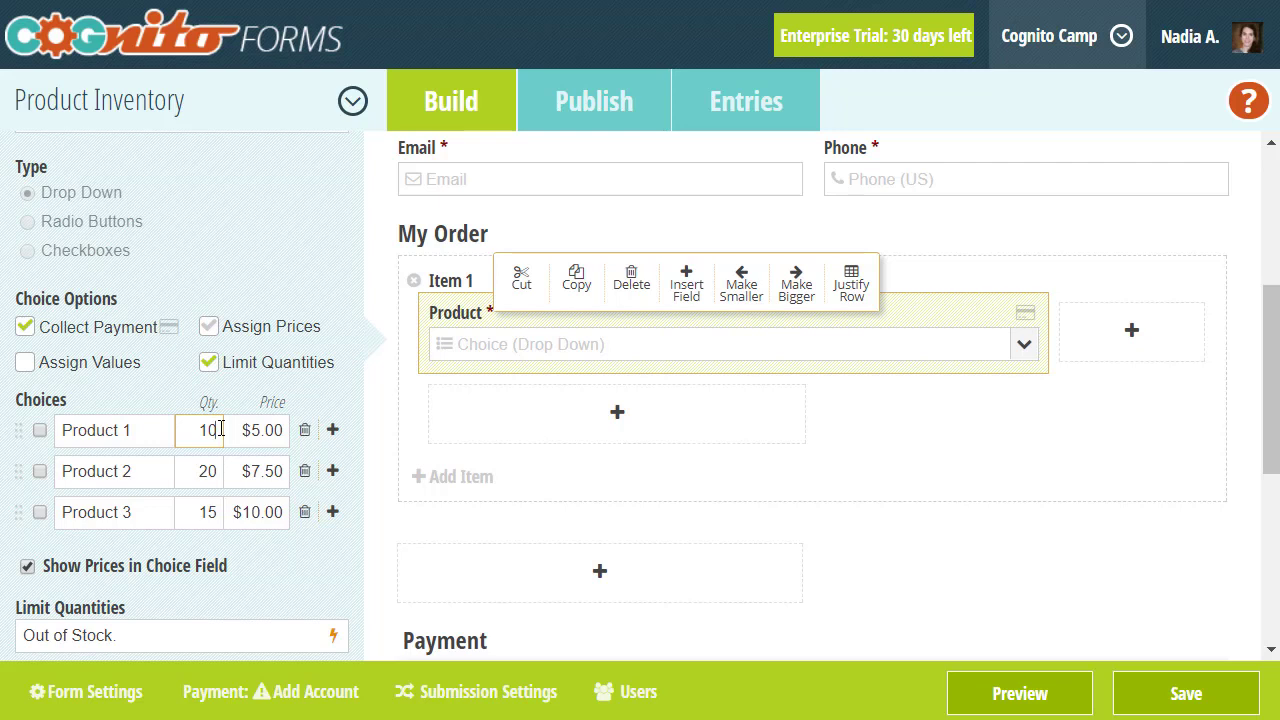
scroll(221, 429, up, 1)
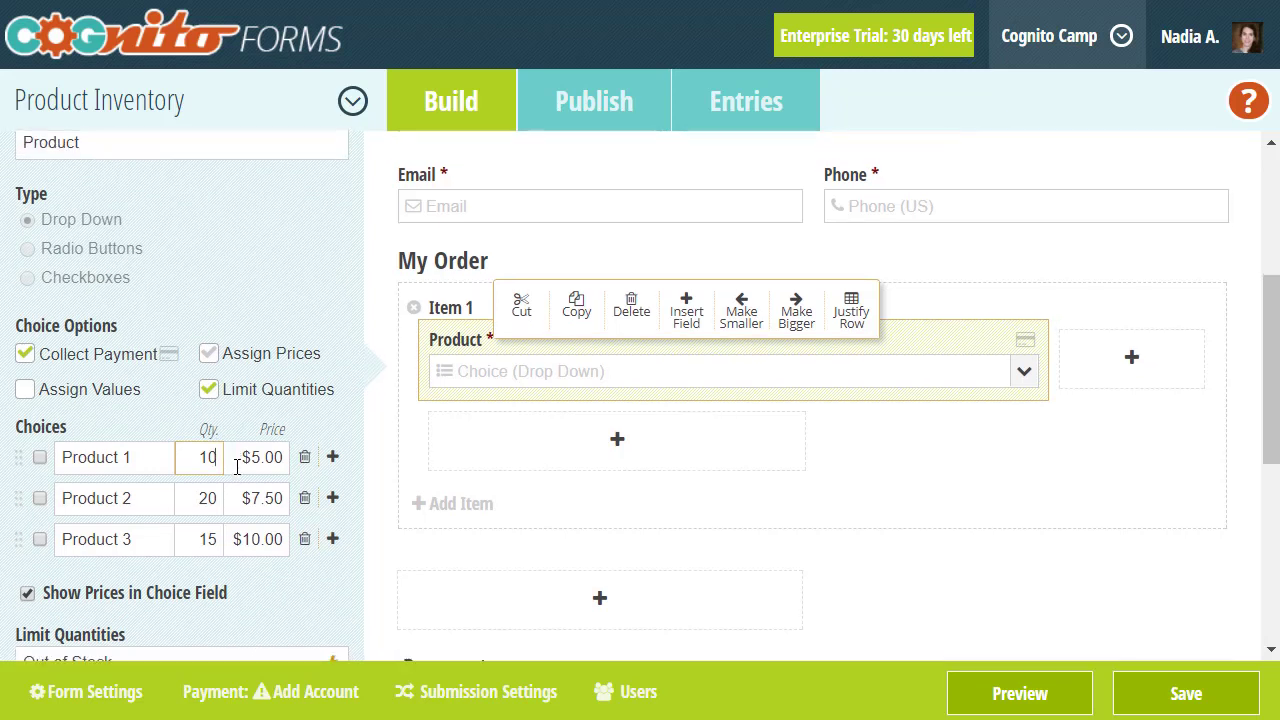
scroll(234, 460, down, 2)
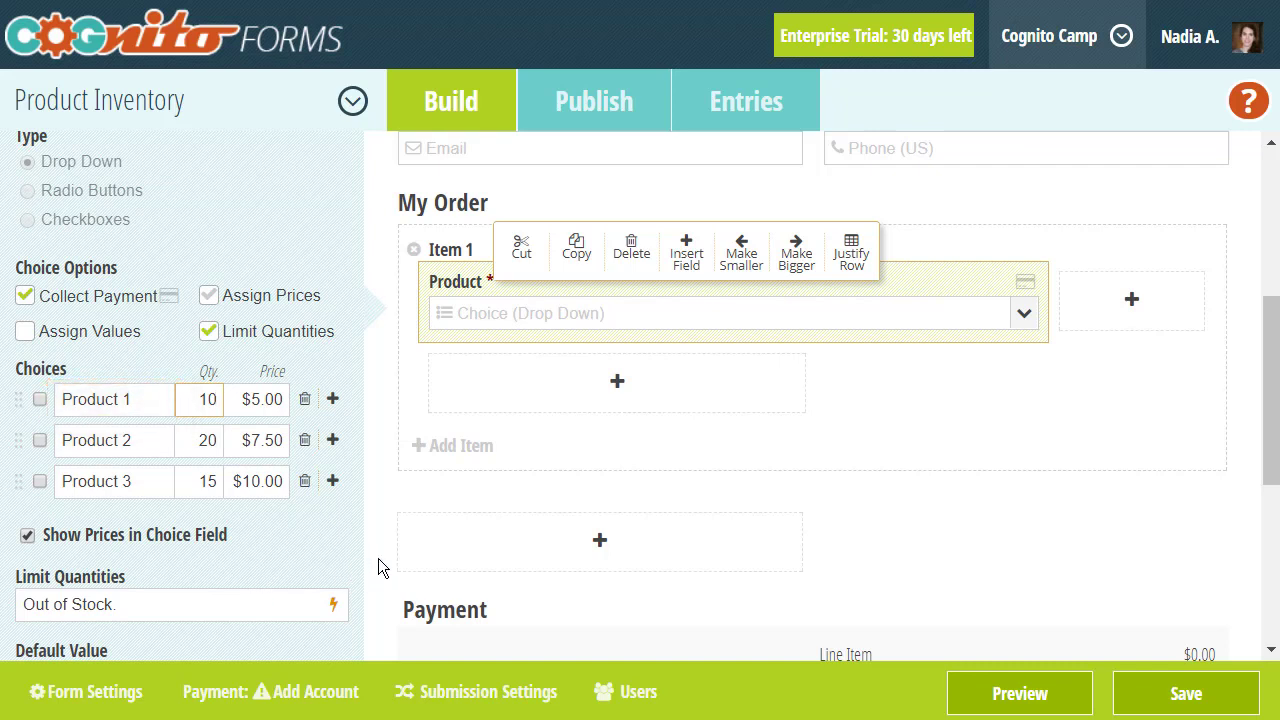
- Insert an Untitled Yes/No field, defaulting to No, into the empty slot below My Order
click(449, 543)
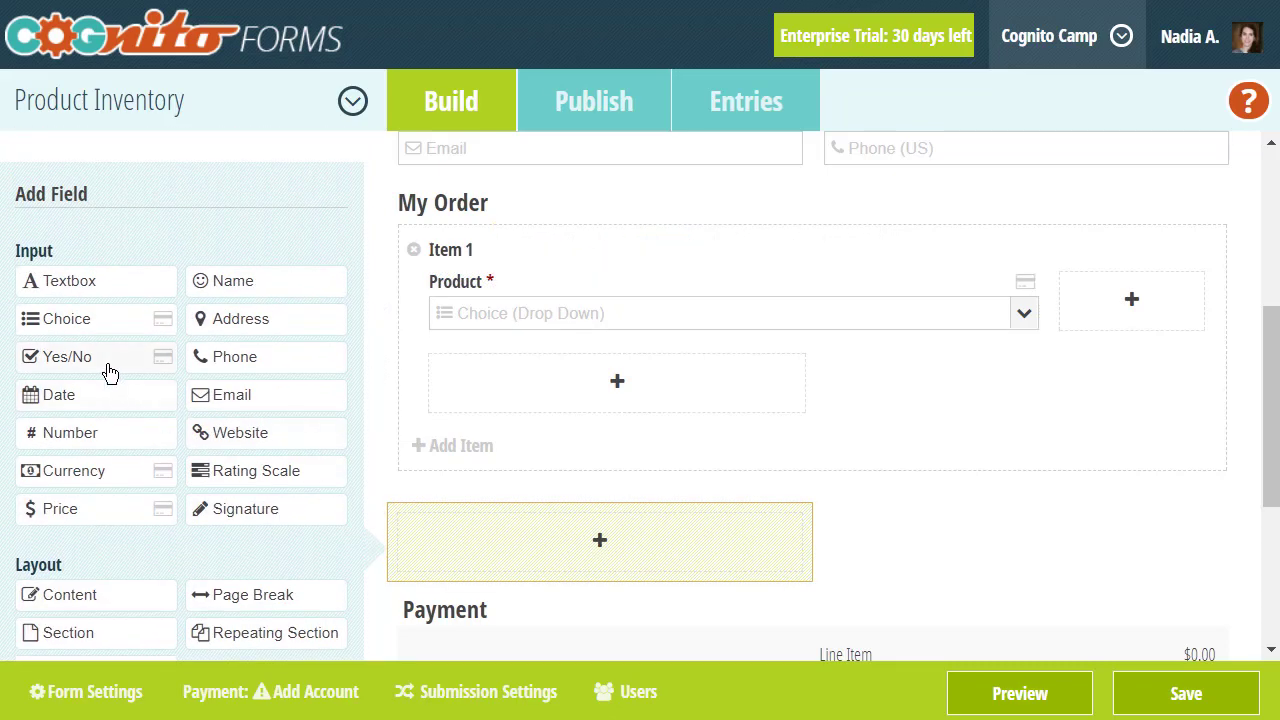
click(110, 373)
scroll(110, 373, down, 3)
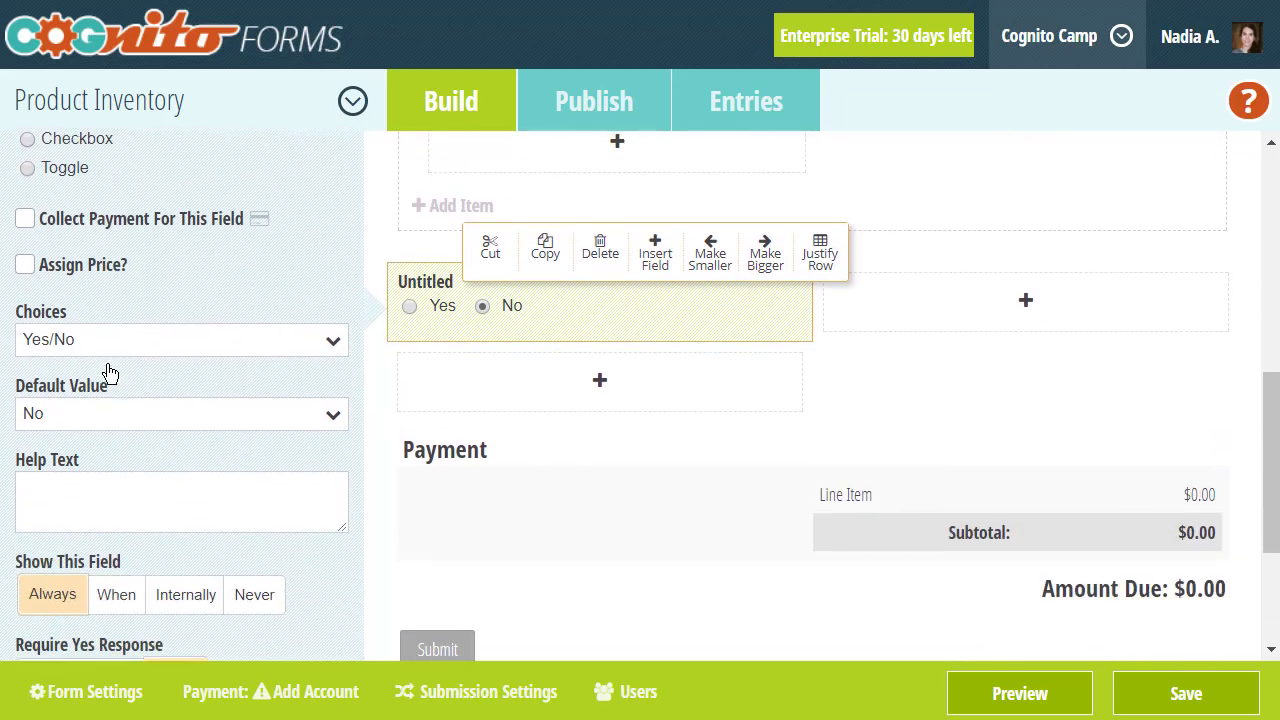
scroll(110, 373, down, 3)
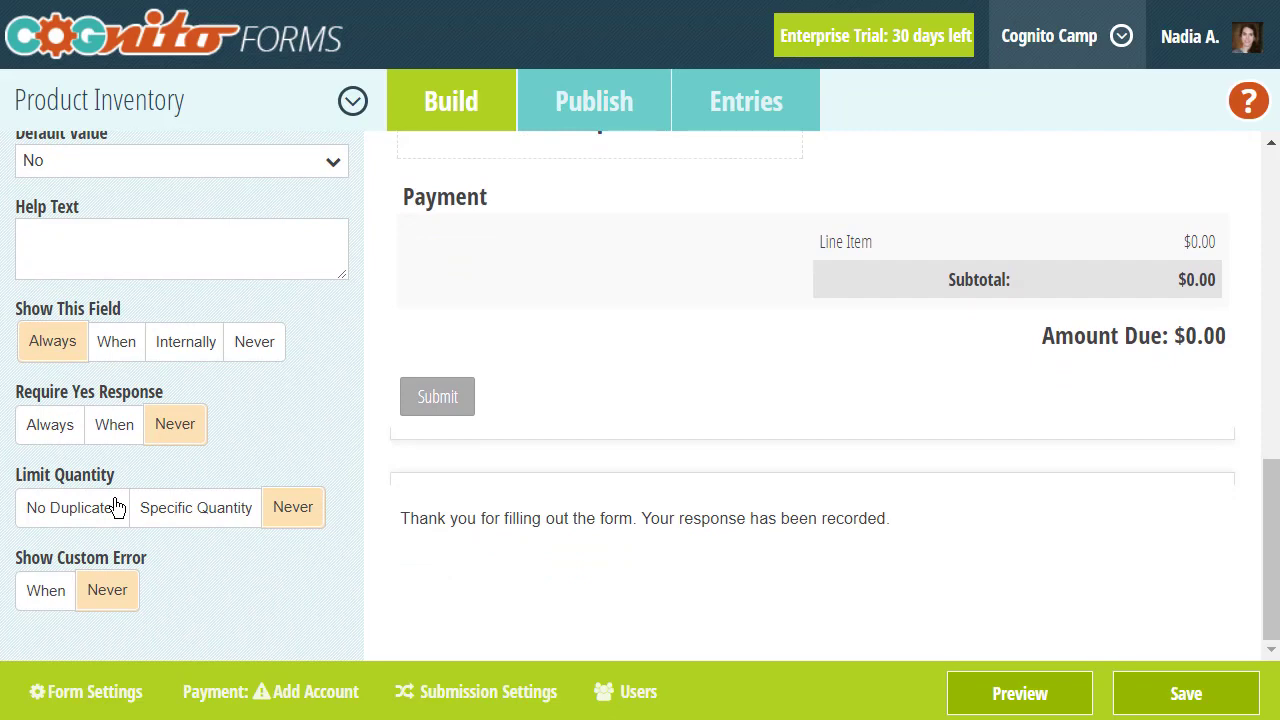
scroll(114, 505, up, 3)
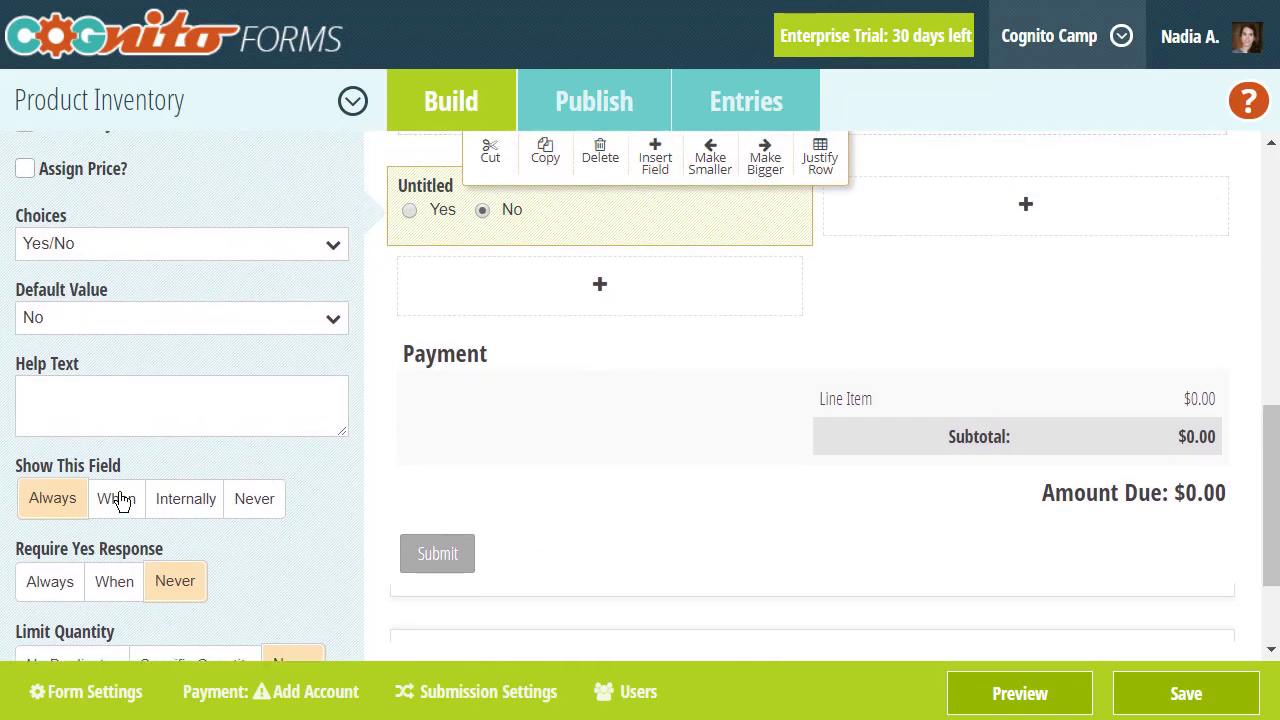
click(428, 315)
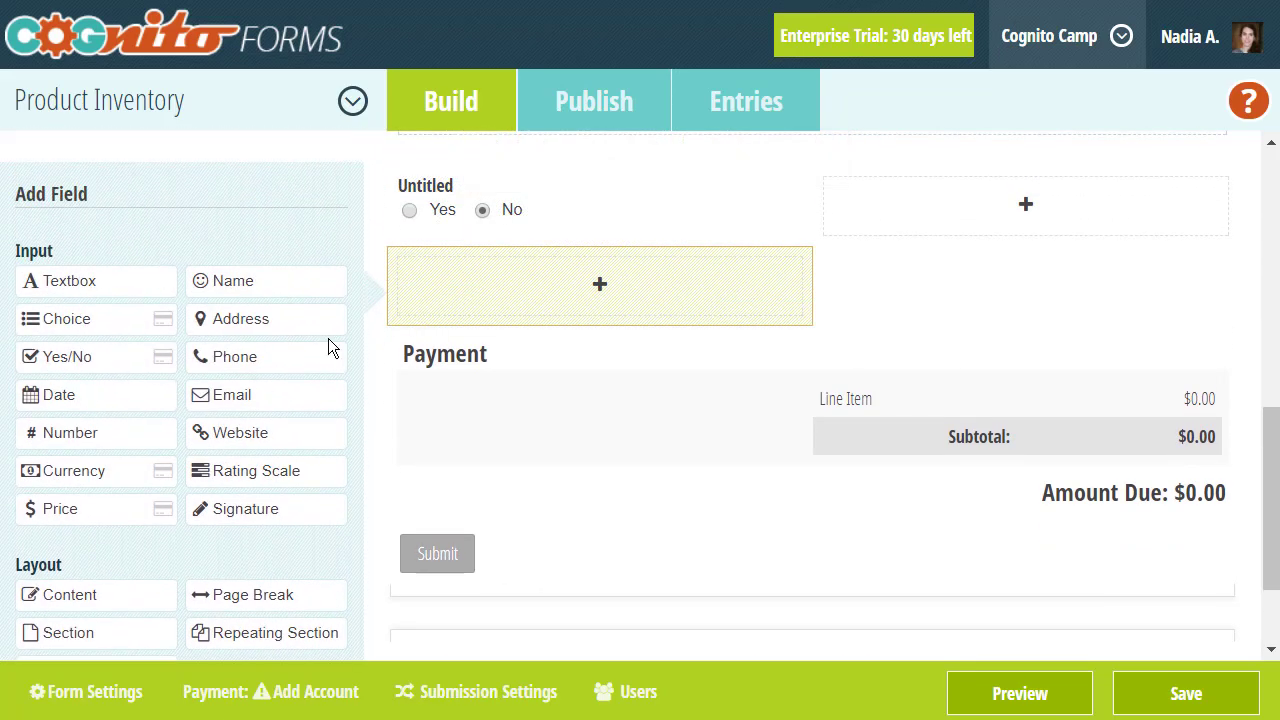
scroll(328, 345, down, 2)
- Add a Calculation field below the Yes/No field and set its Limit Quantity to Specific Quantity
click(312, 608)
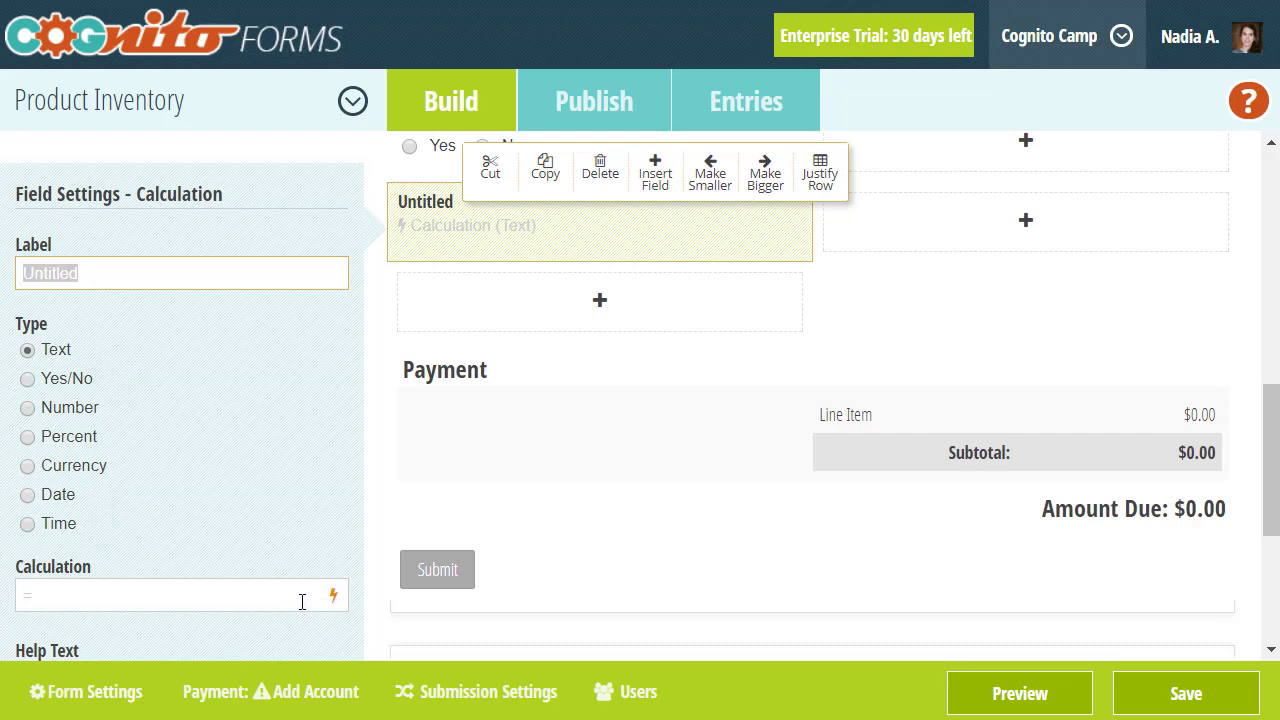
scroll(301, 601, down, 5)
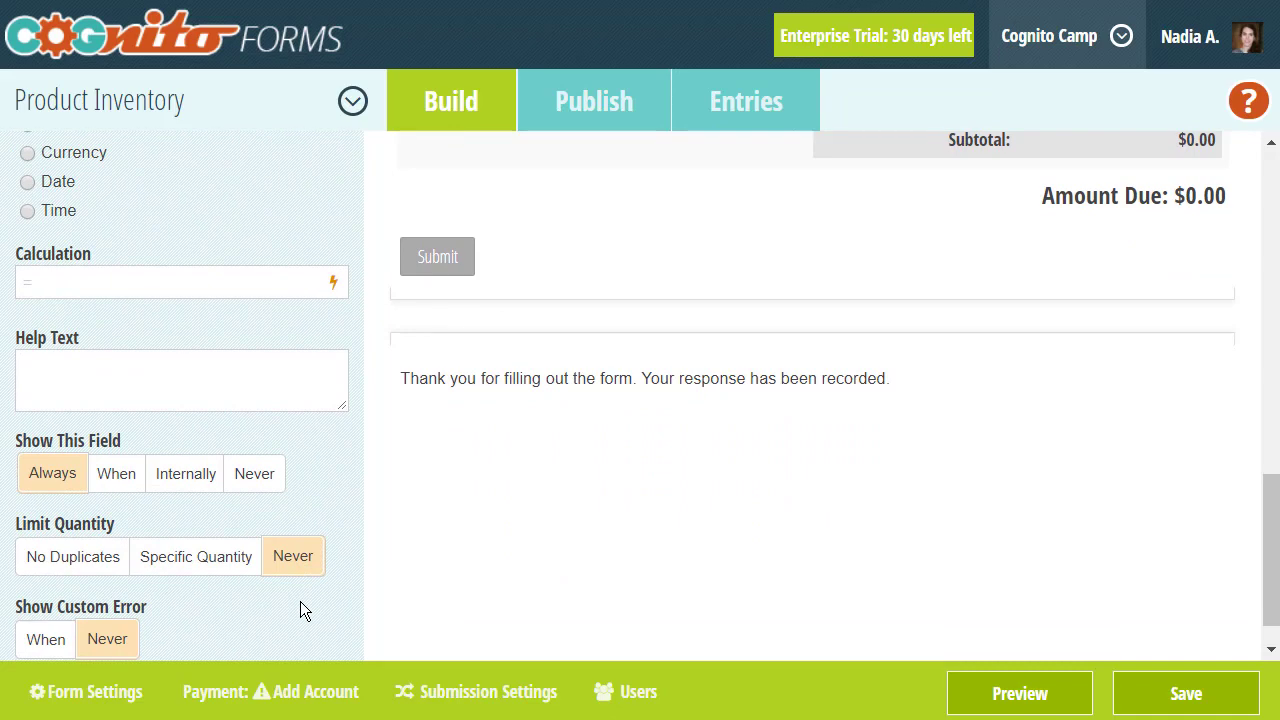
click(200, 563)
scroll(200, 566, down, 2)
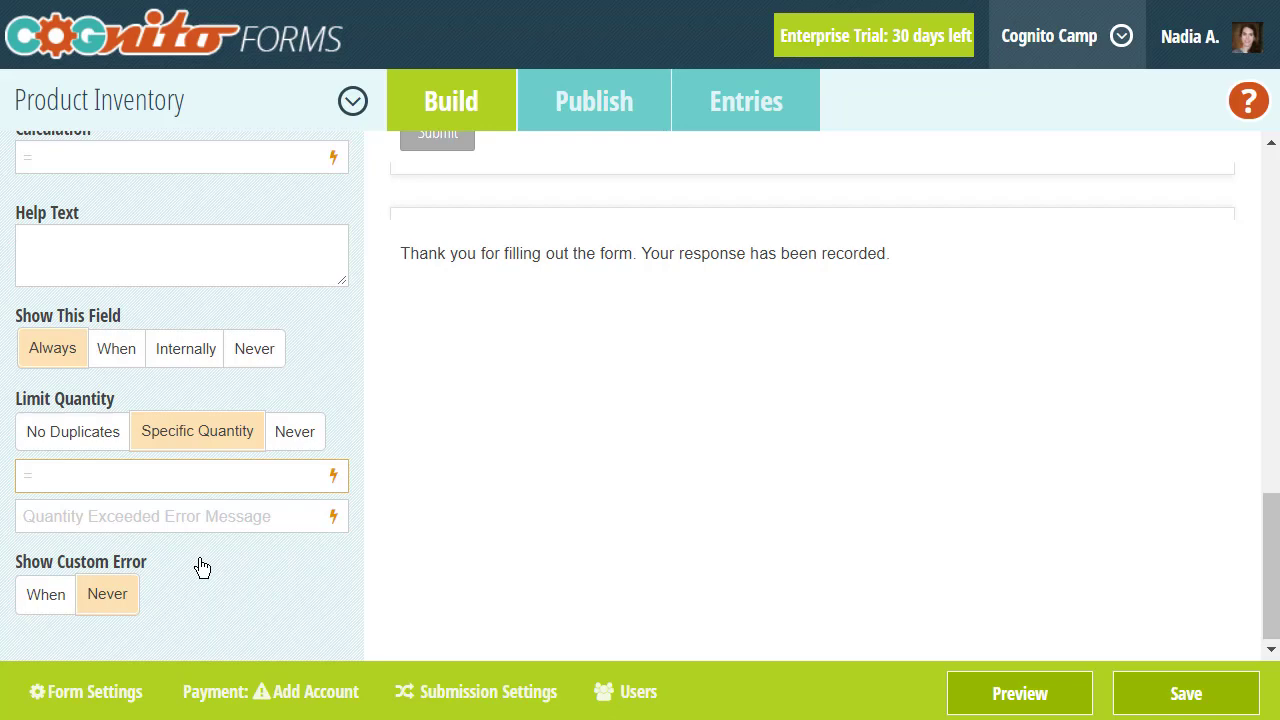
click(138, 50)
click(778, 546)
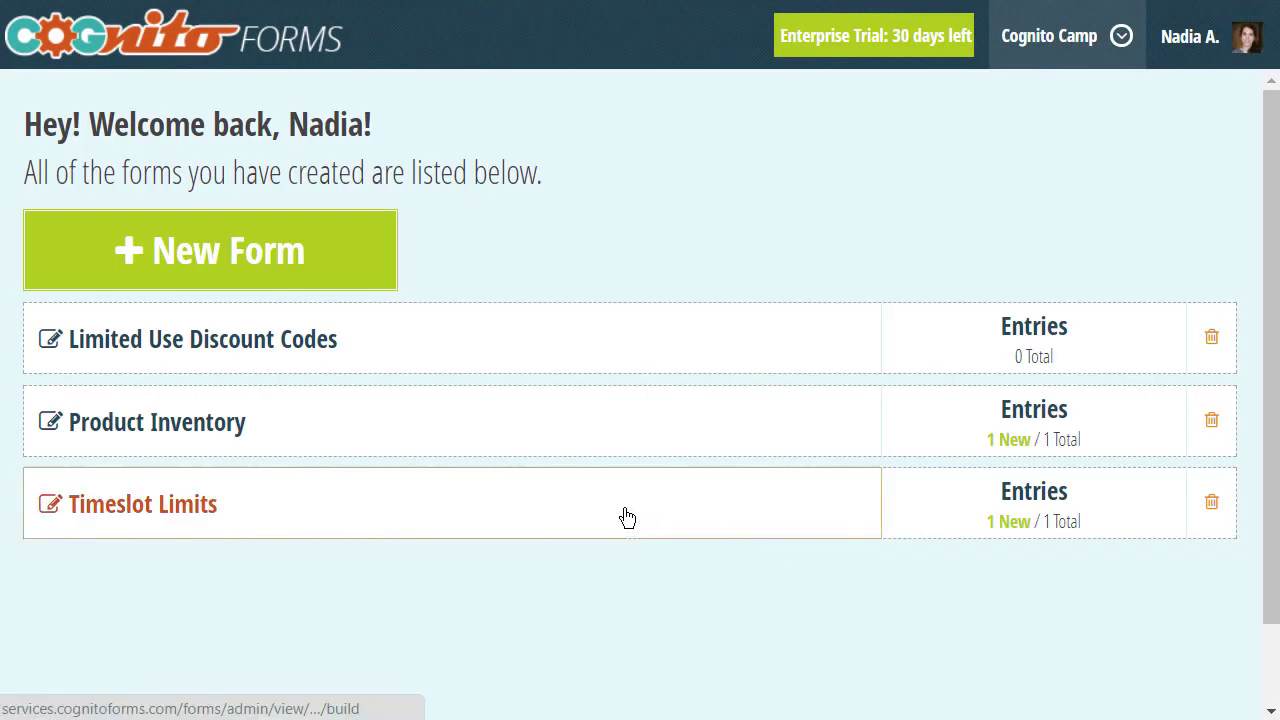
click(626, 512)
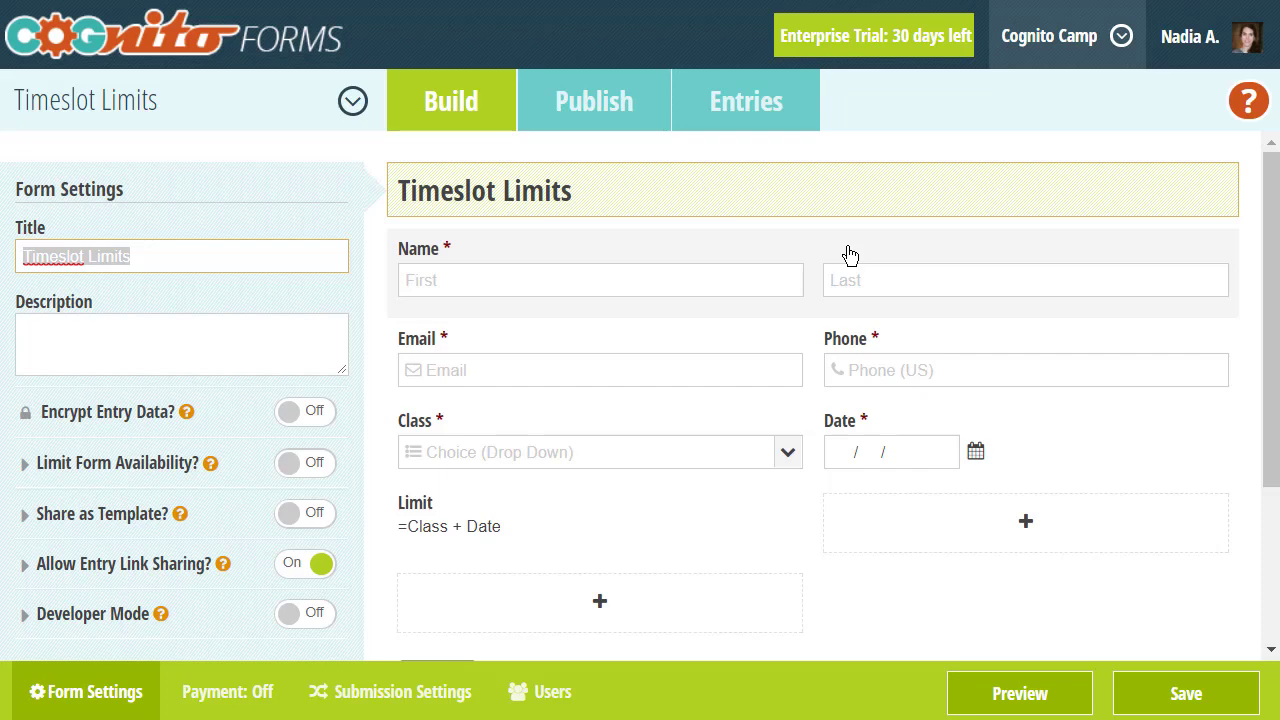
scroll(849, 256, down, 3)
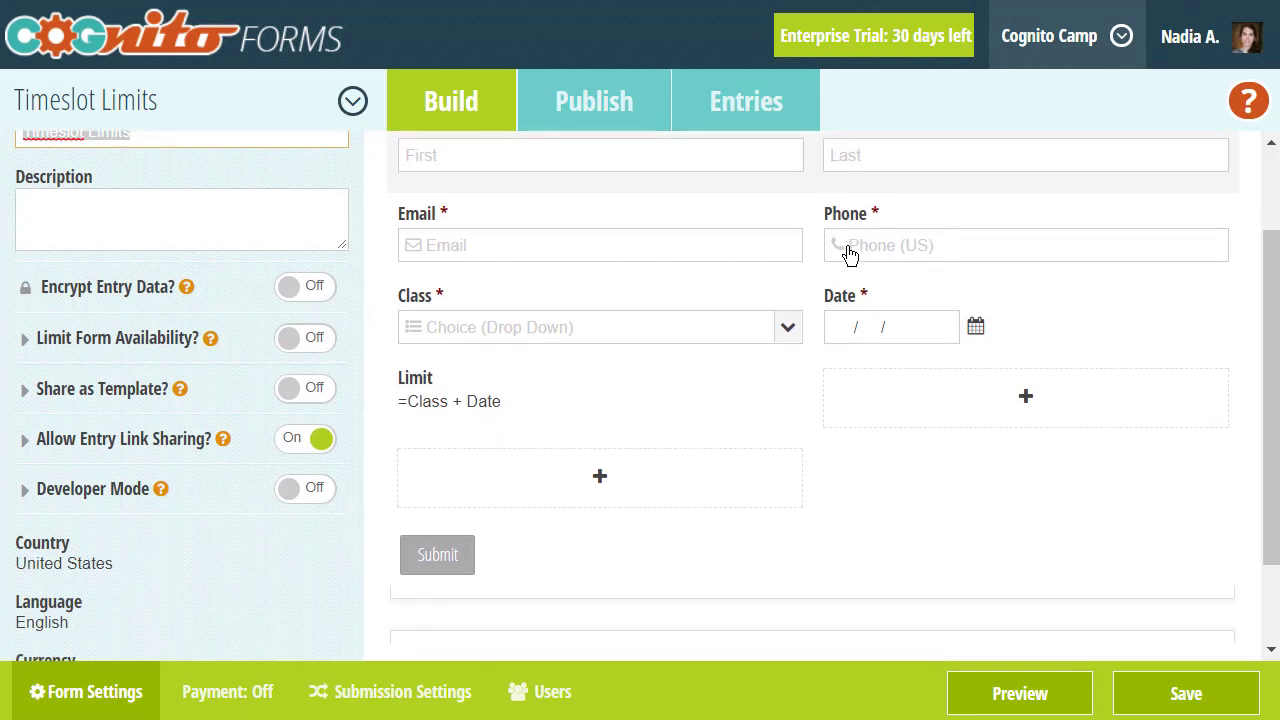
click(608, 394)
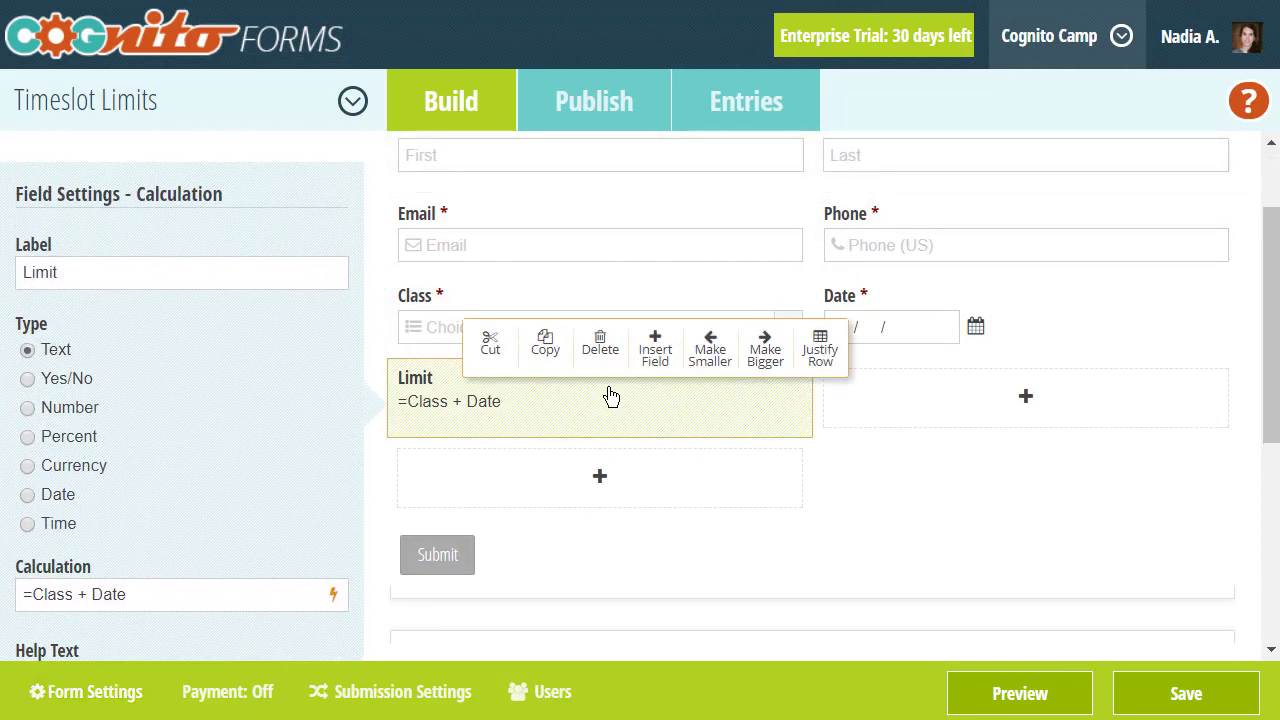
scroll(319, 437, down, 4)
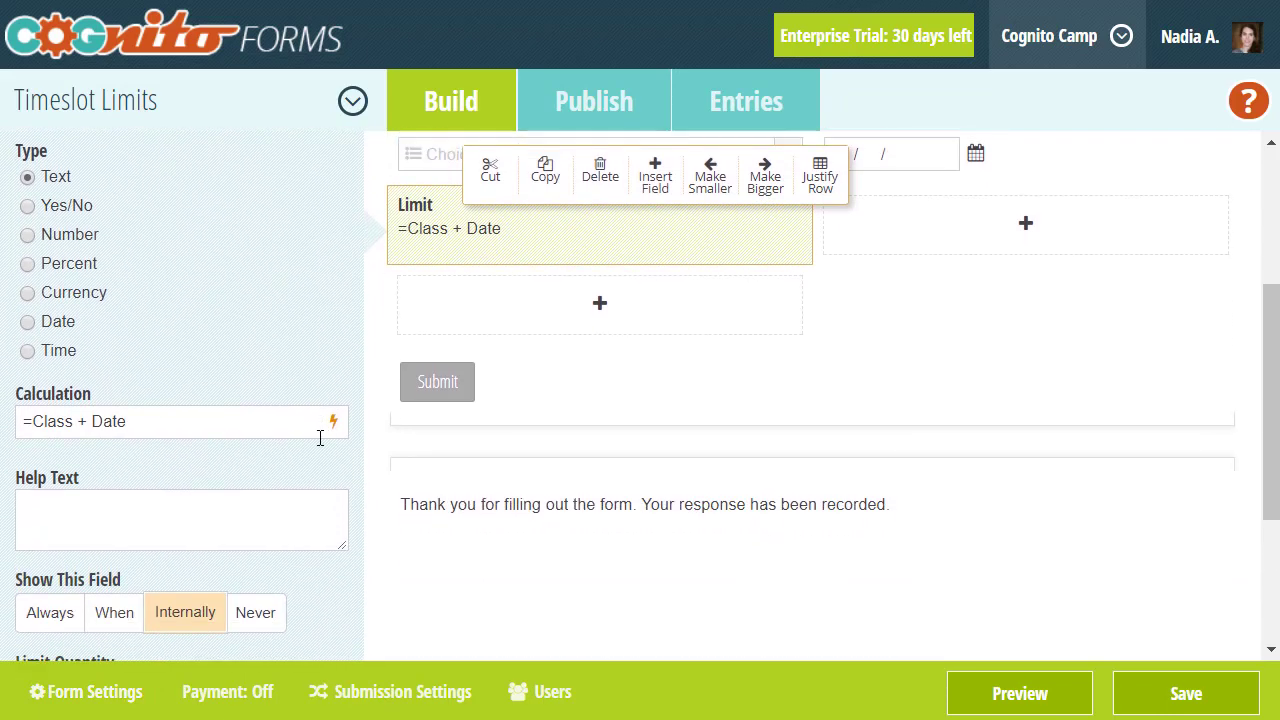
scroll(319, 437, down, 3)
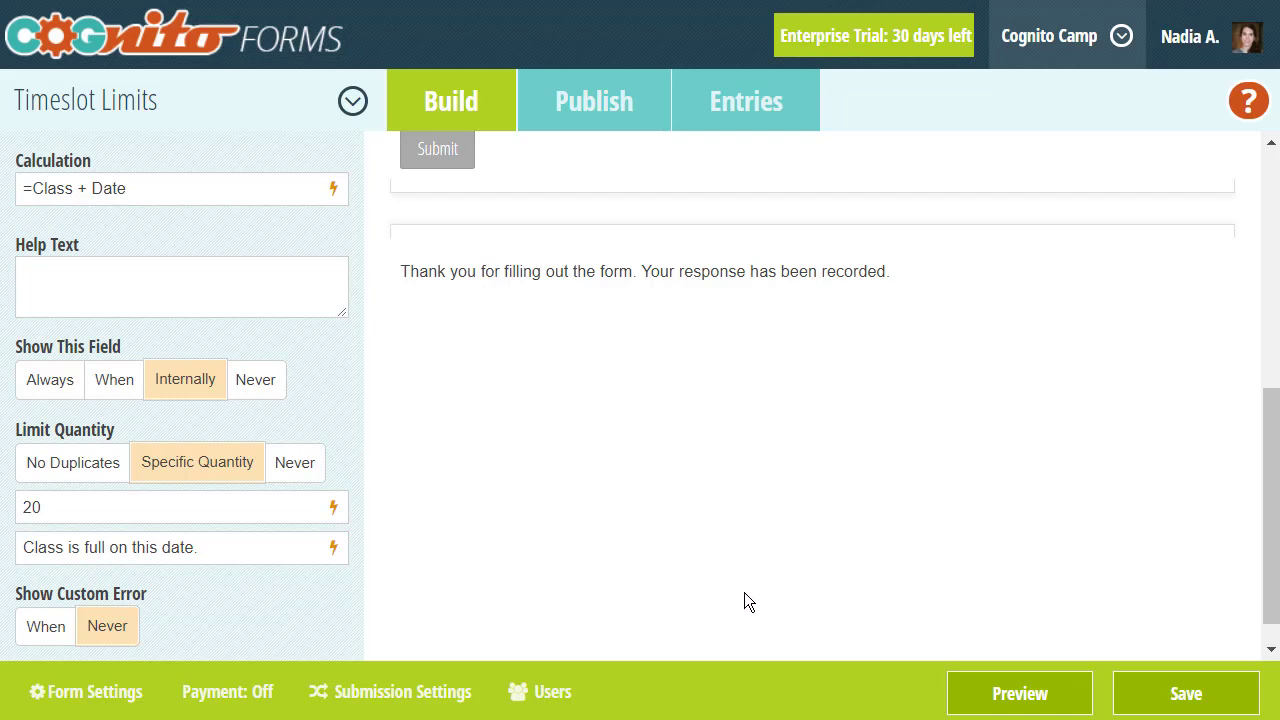
click(966, 690)
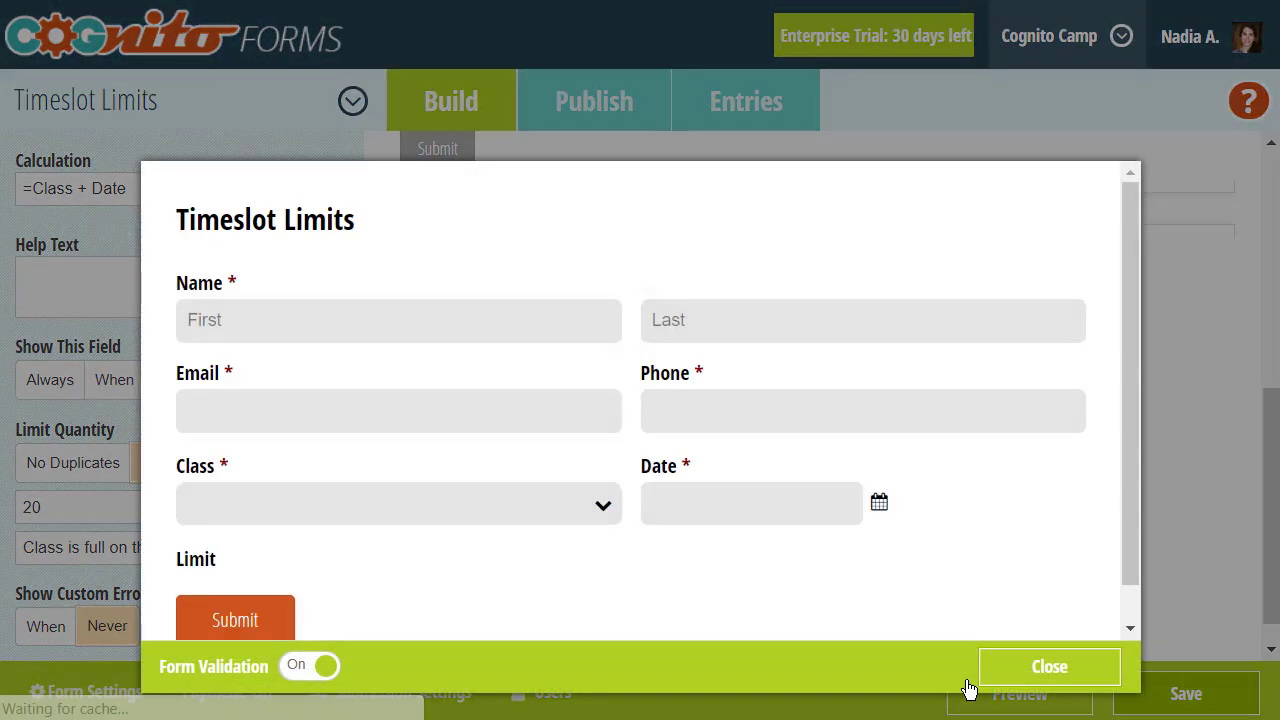
scroll(691, 568, down, 1)
click(568, 476)
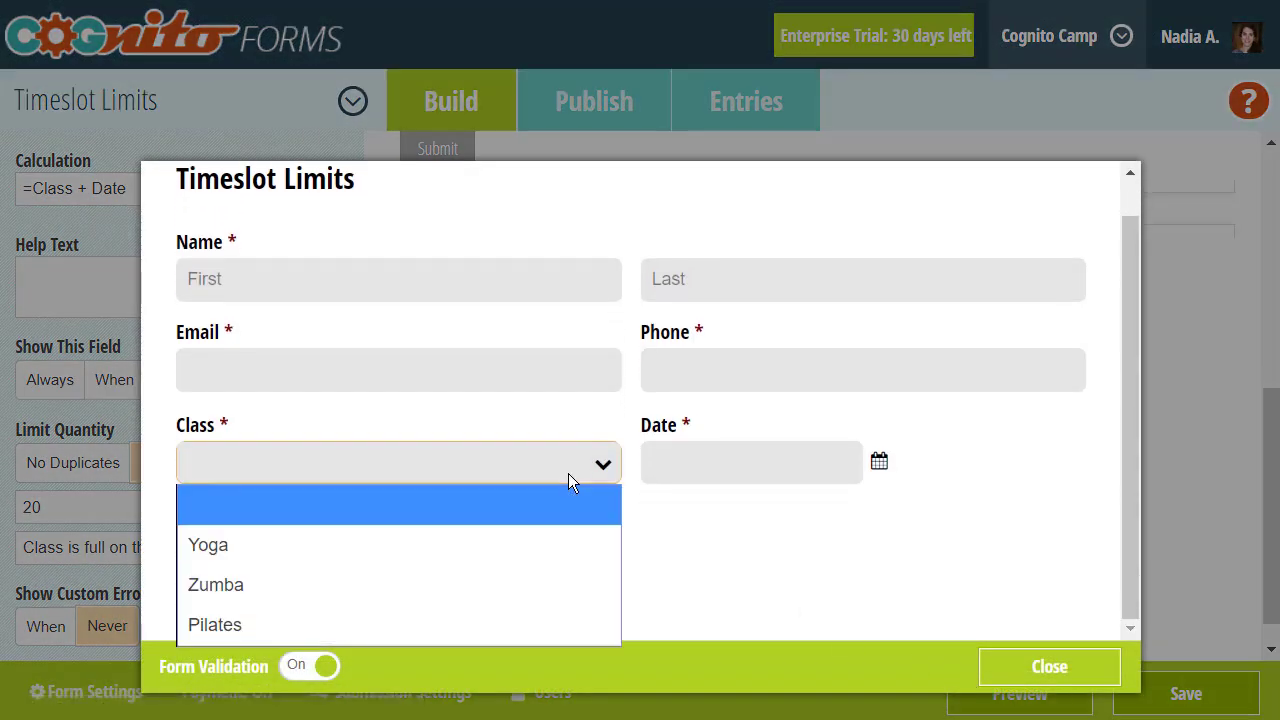
click(585, 533)
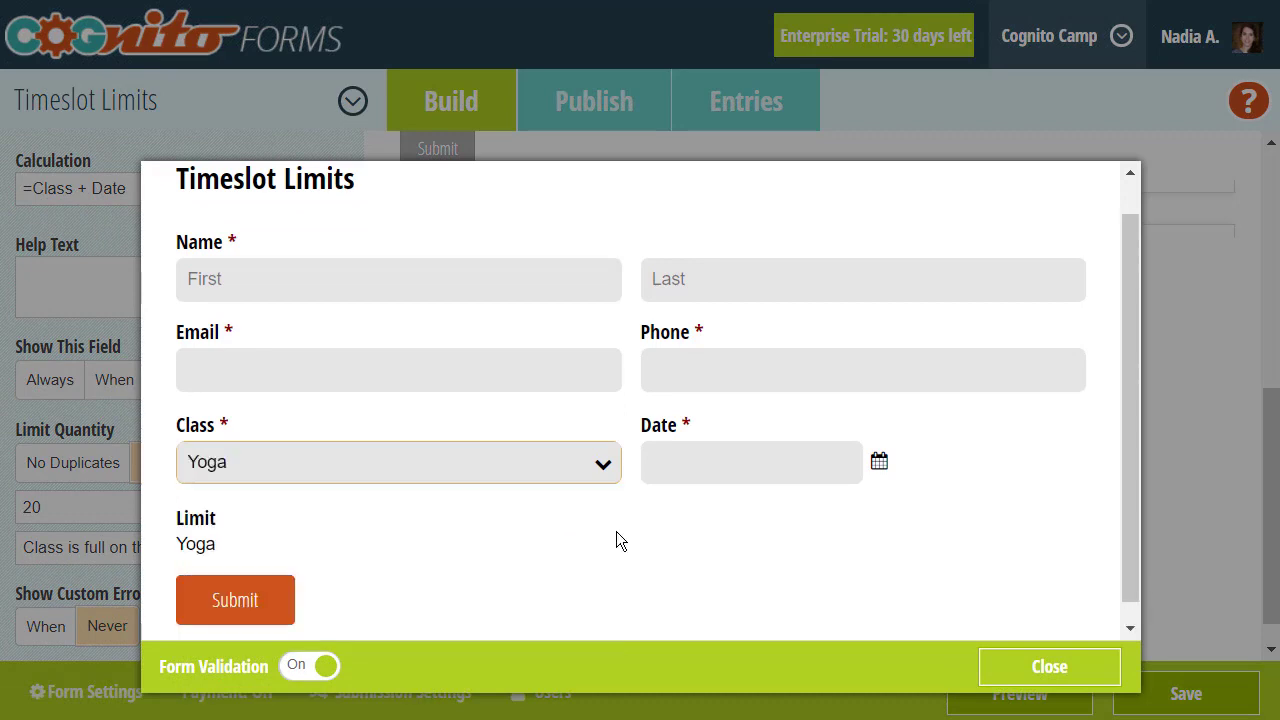
click(868, 472)
click(726, 393)
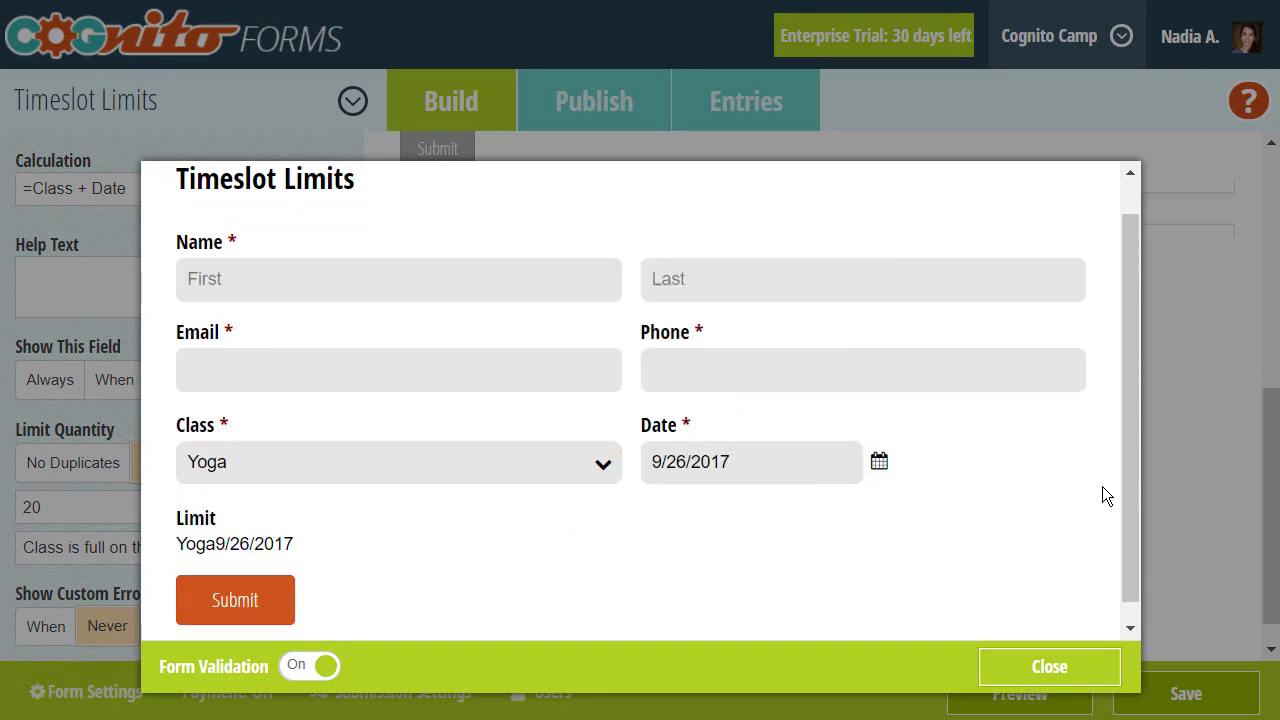
click(1184, 497)
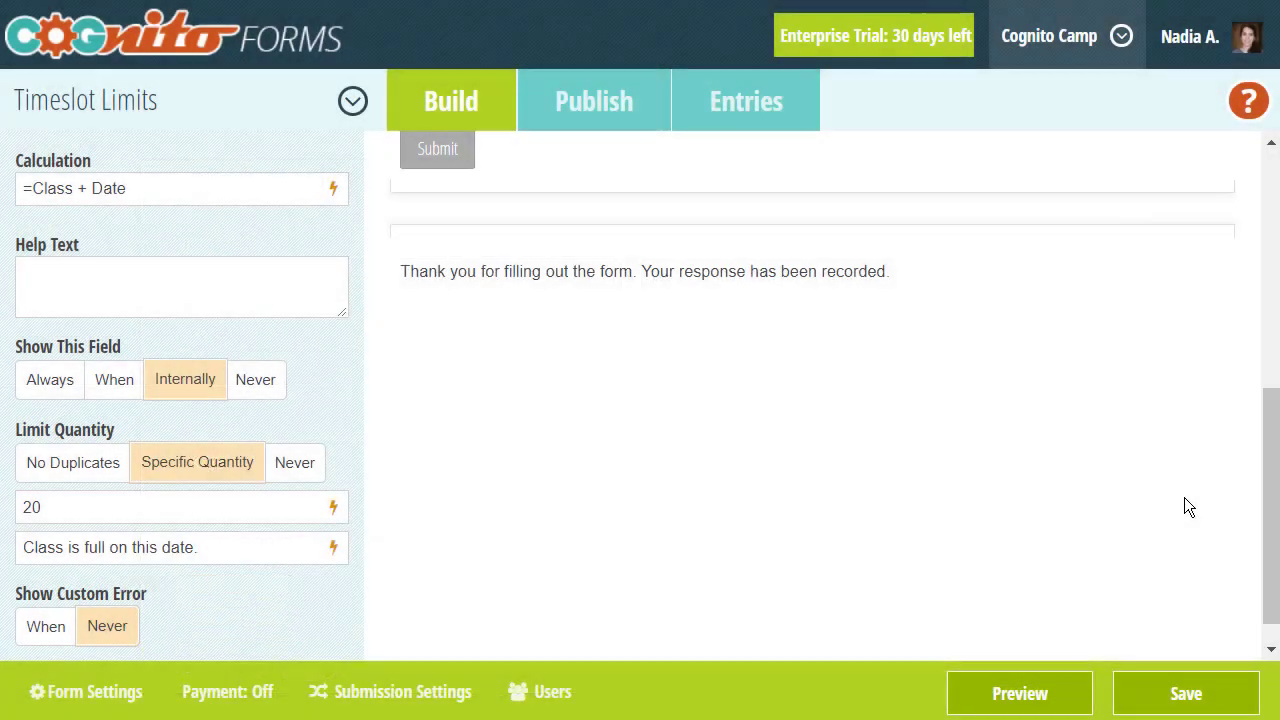
- Replace the Limit quantity of 20 with a formula: Yoga 15, Zumba 17, Pilates 20, otherwise 0
click(333, 507)
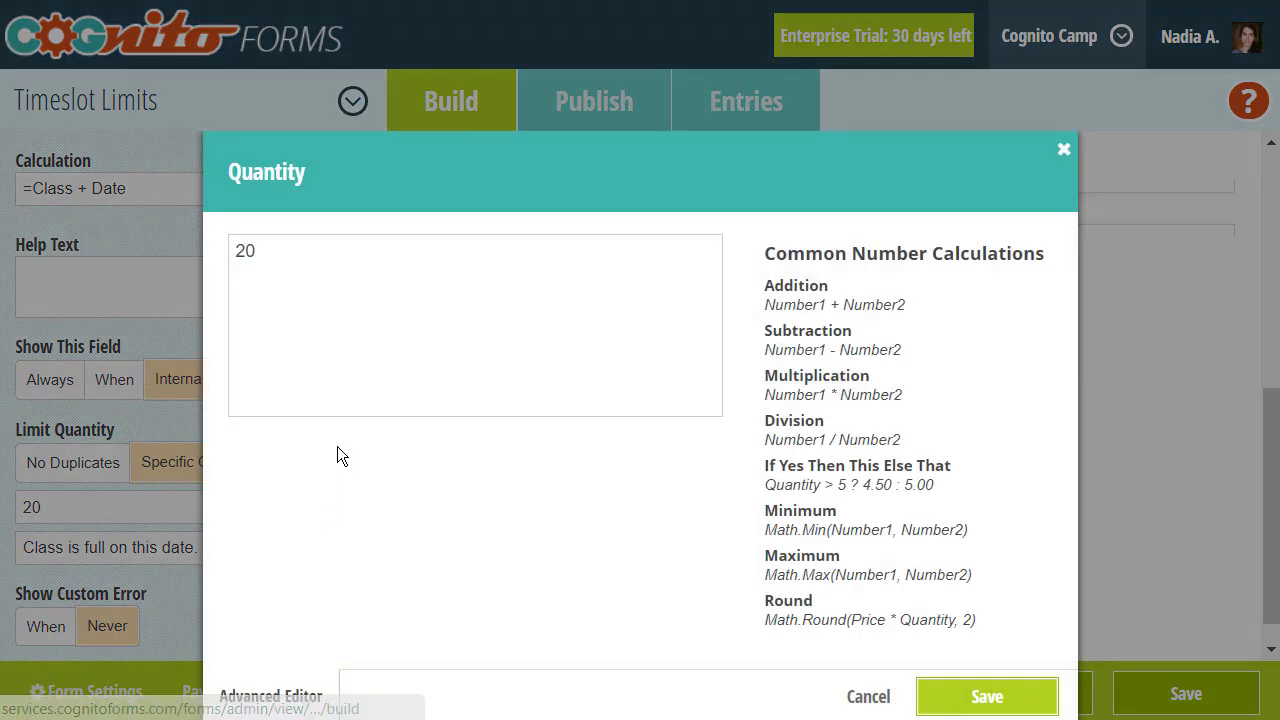
click(359, 286)
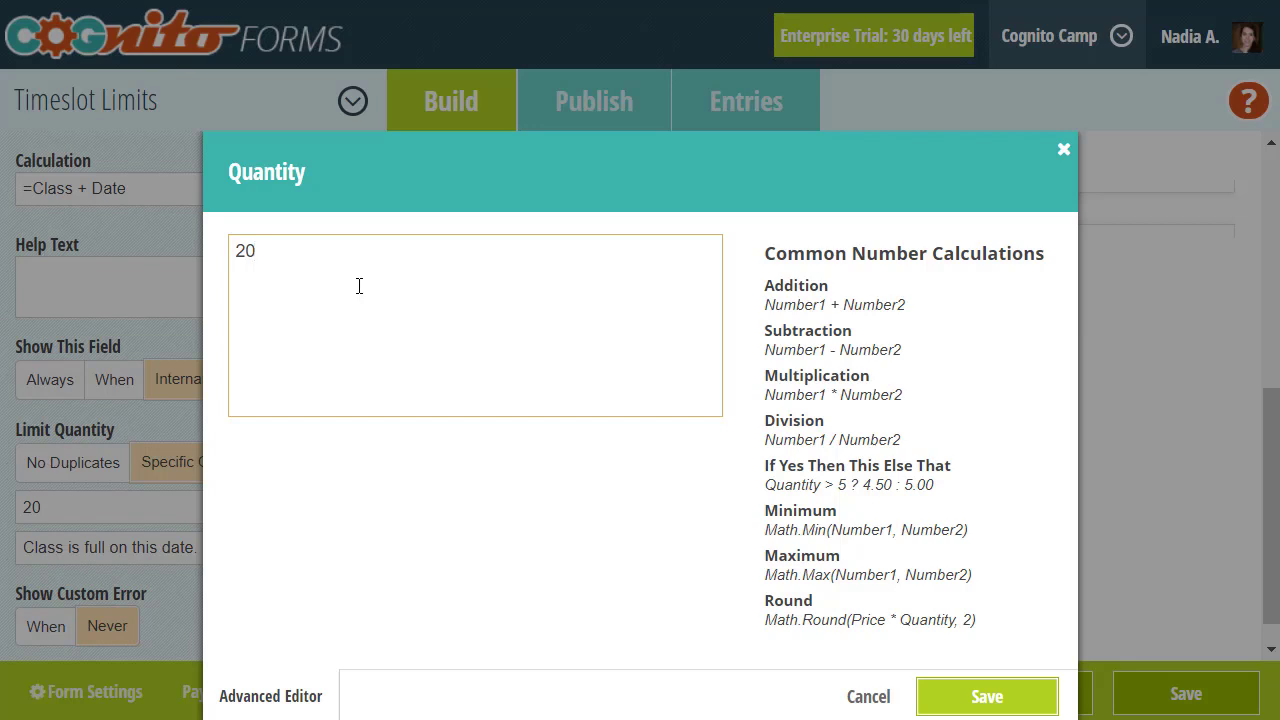
key(BackSpace)
key(BackSpace)
text(=if Class = "Yoga" th)
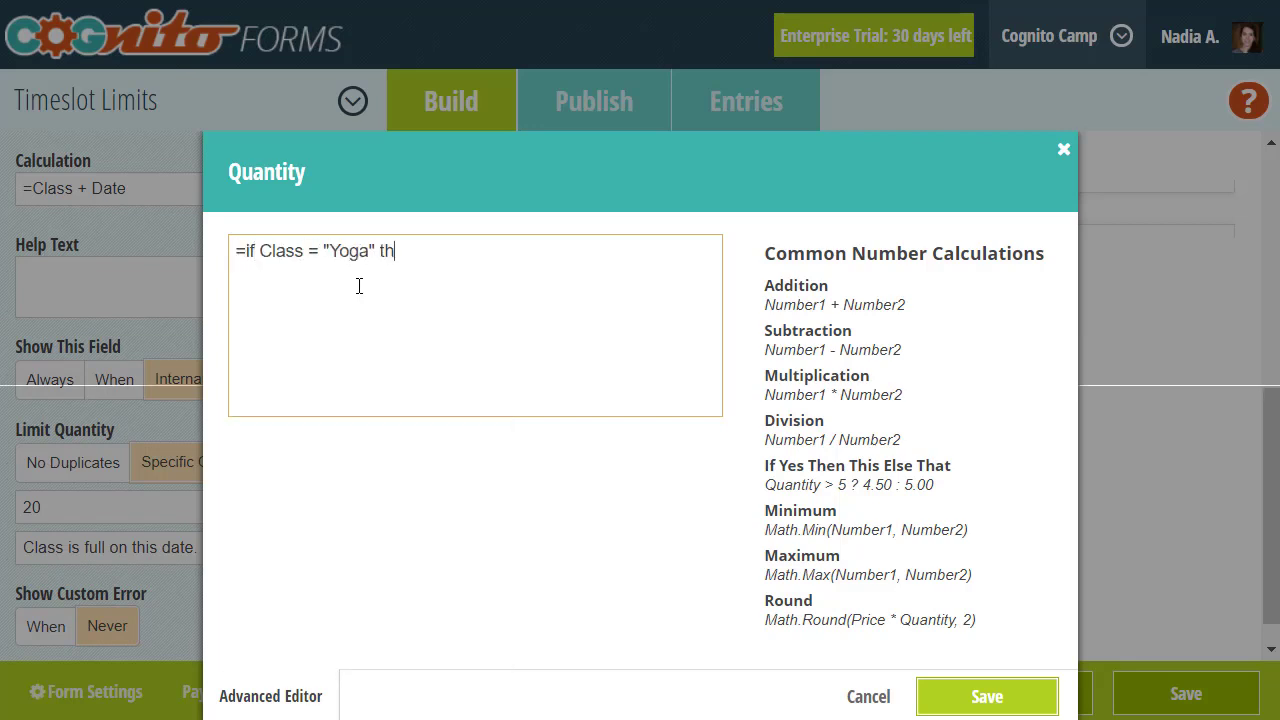
text(en 15 else if Class)
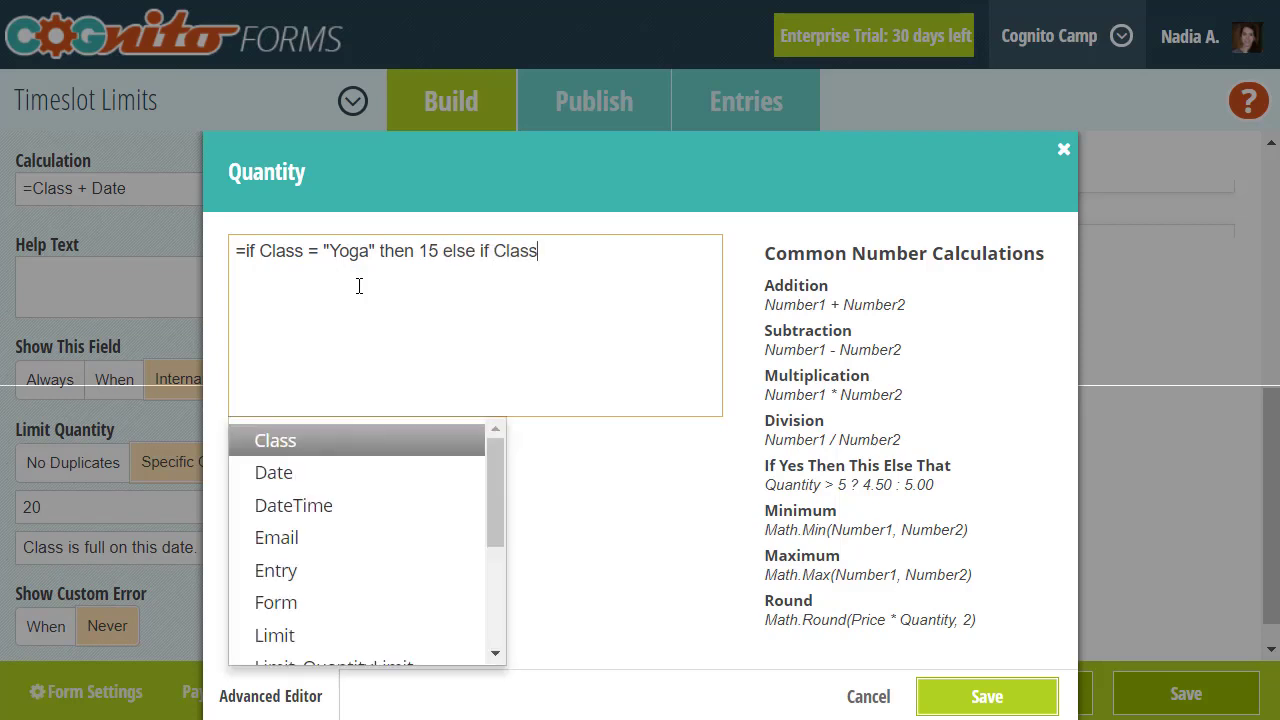
text( = "Zumba)
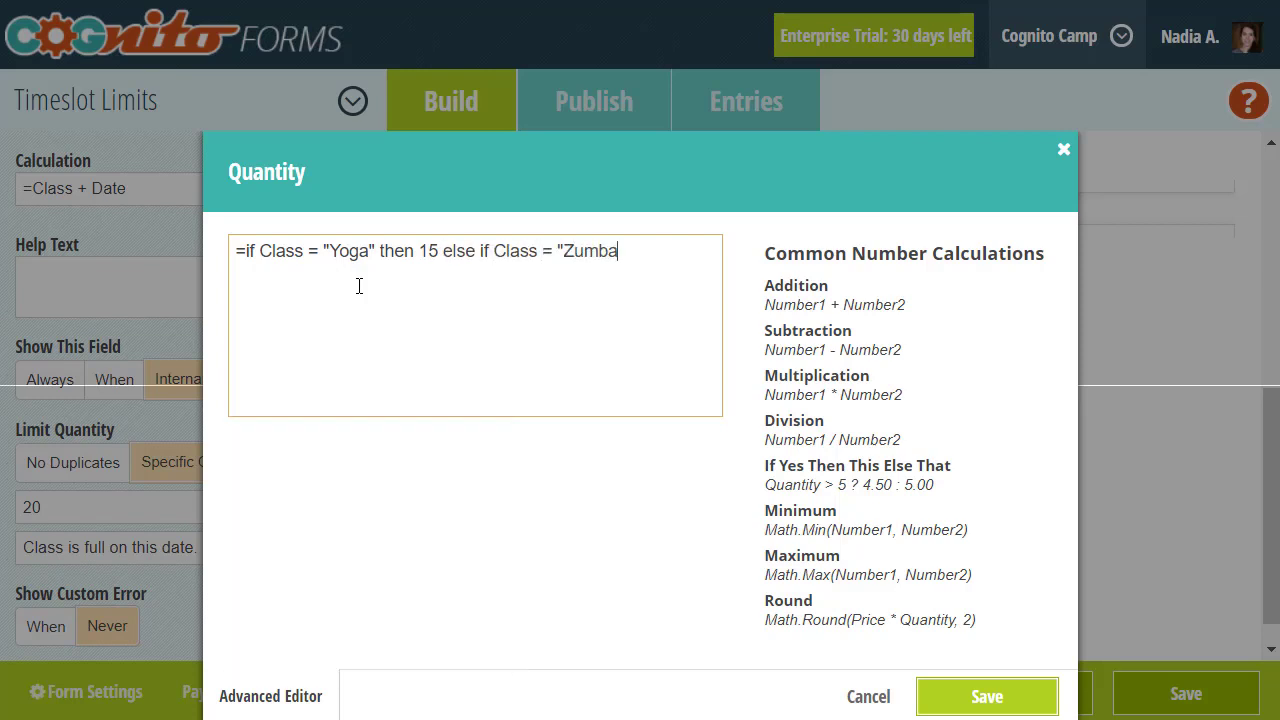
text(" then 17 else )
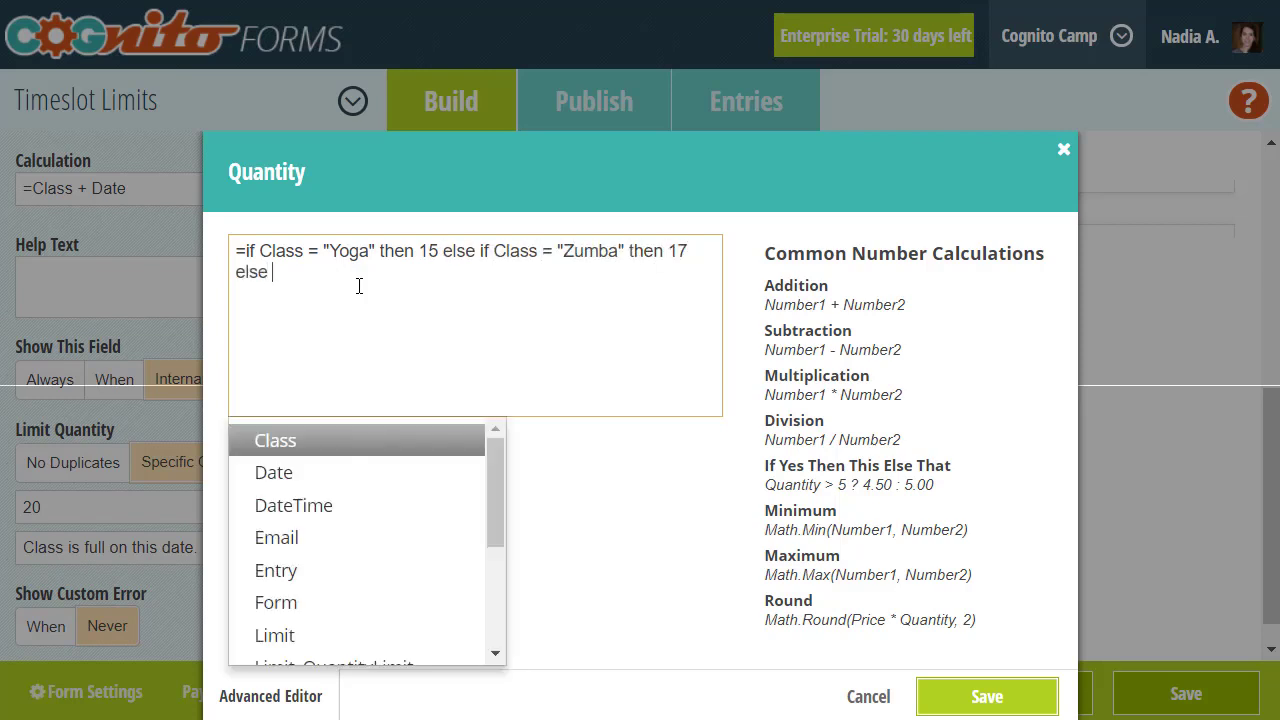
text(if Class = "Pilates" then)
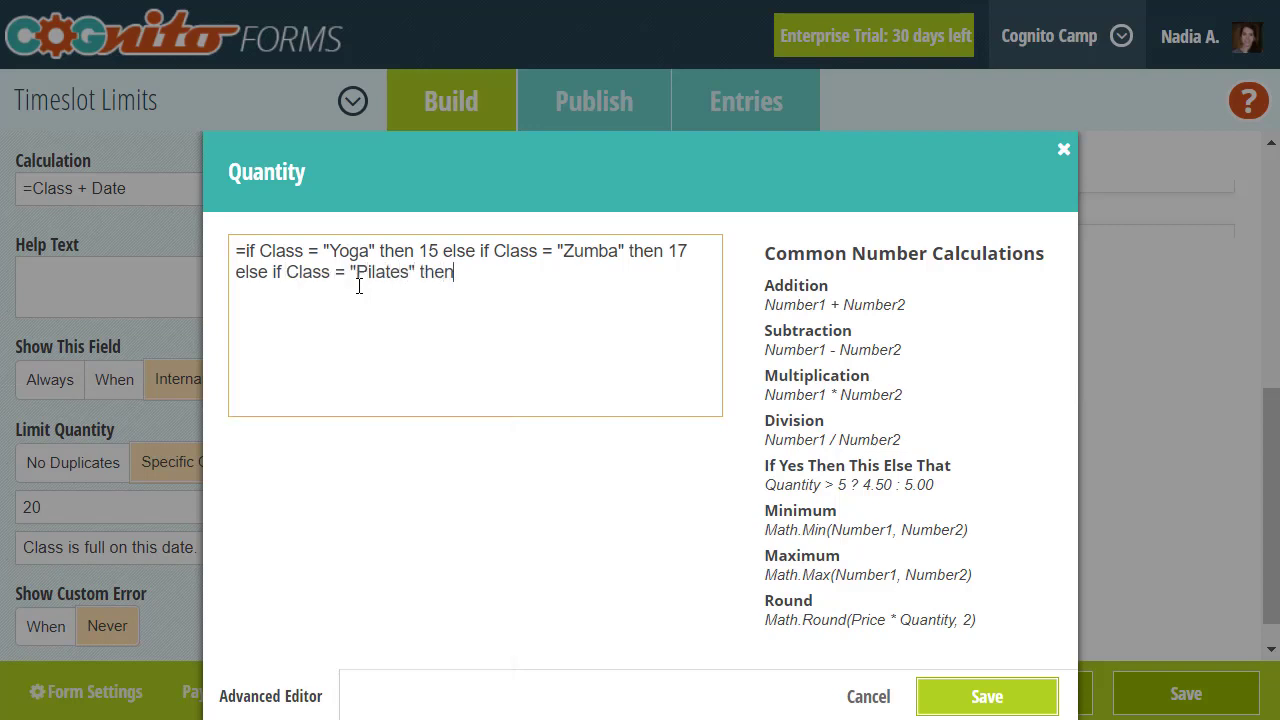
text( 20 else )
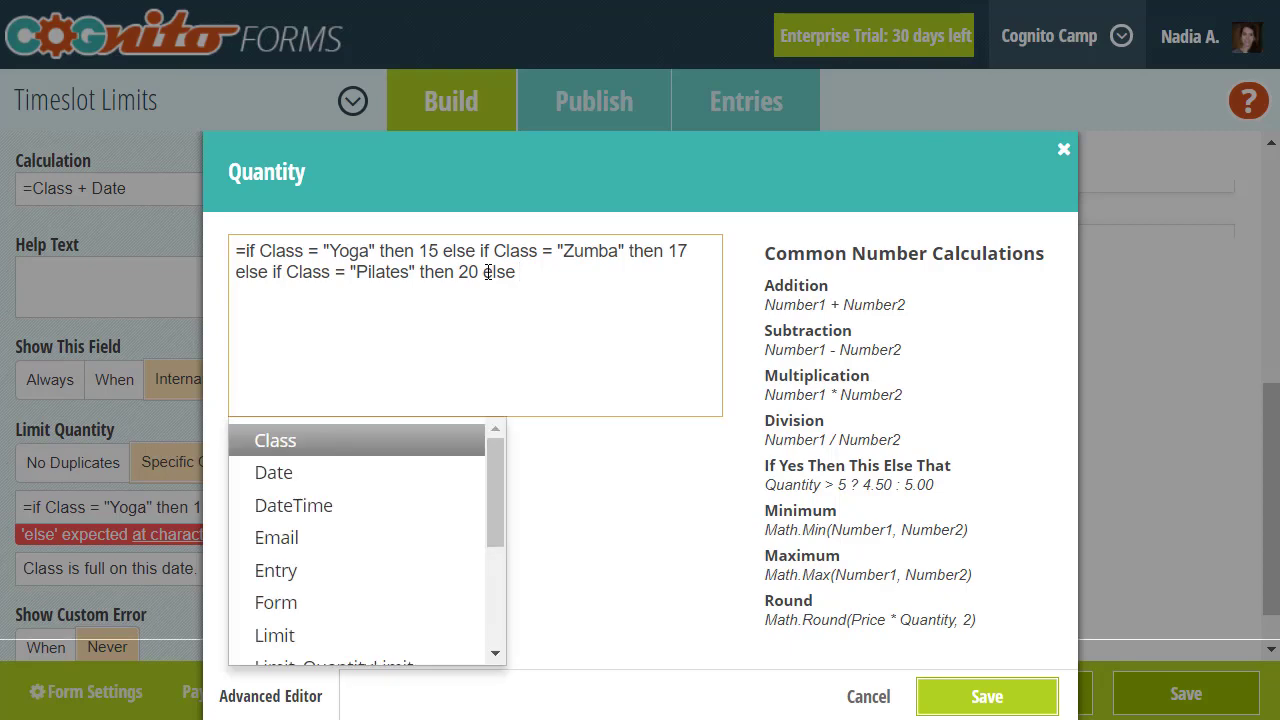
text(0)
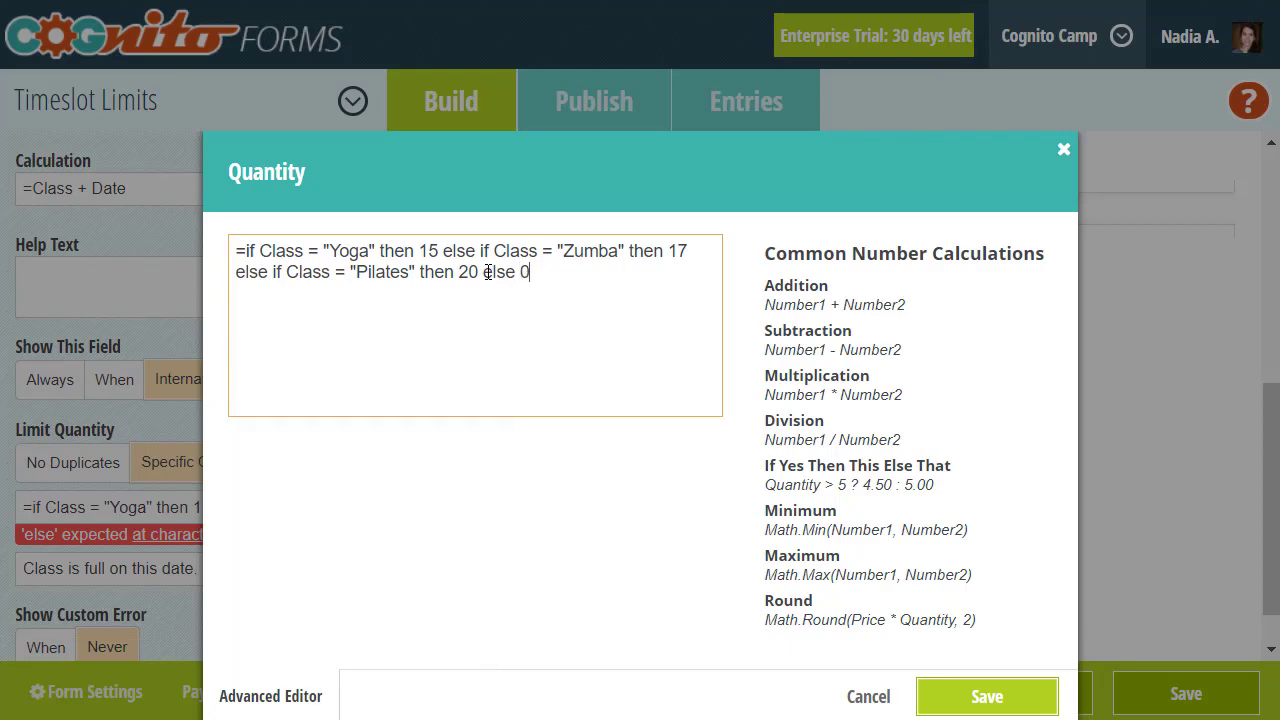
click(968, 694)
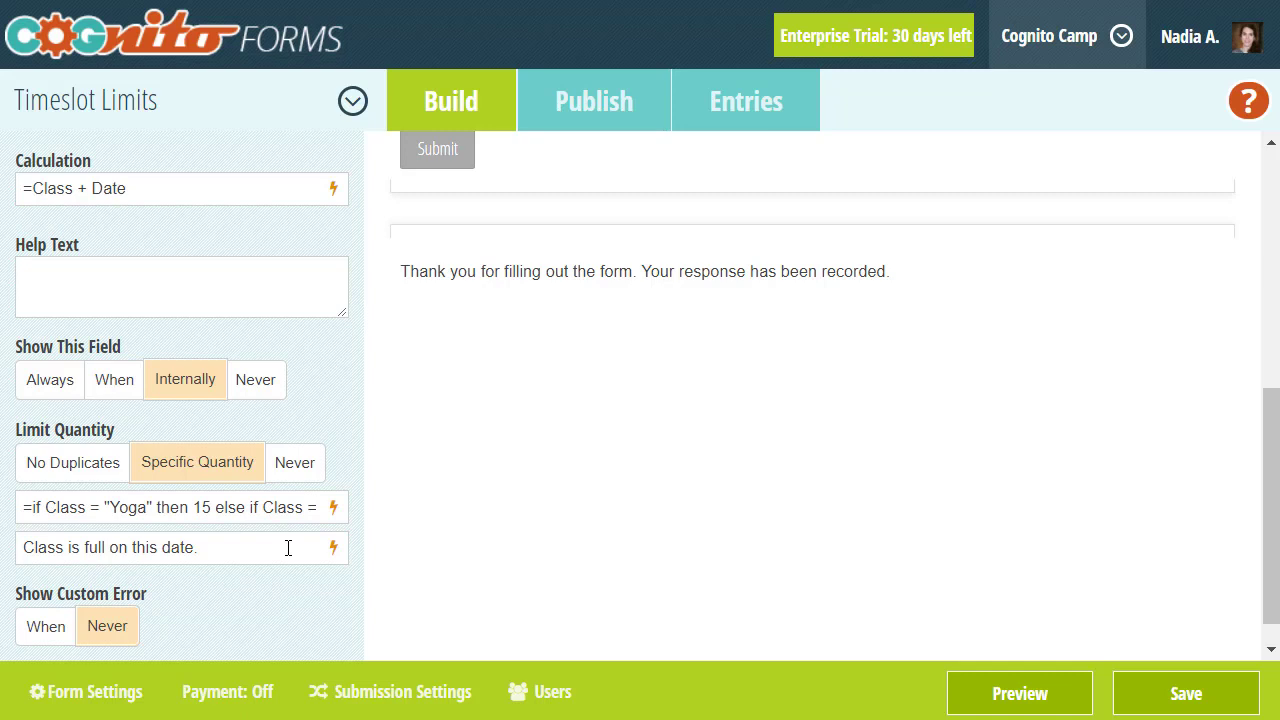
- Discard the unsaved timeslot edits and open the Limited Use Discount Codes form
click(175, 62)
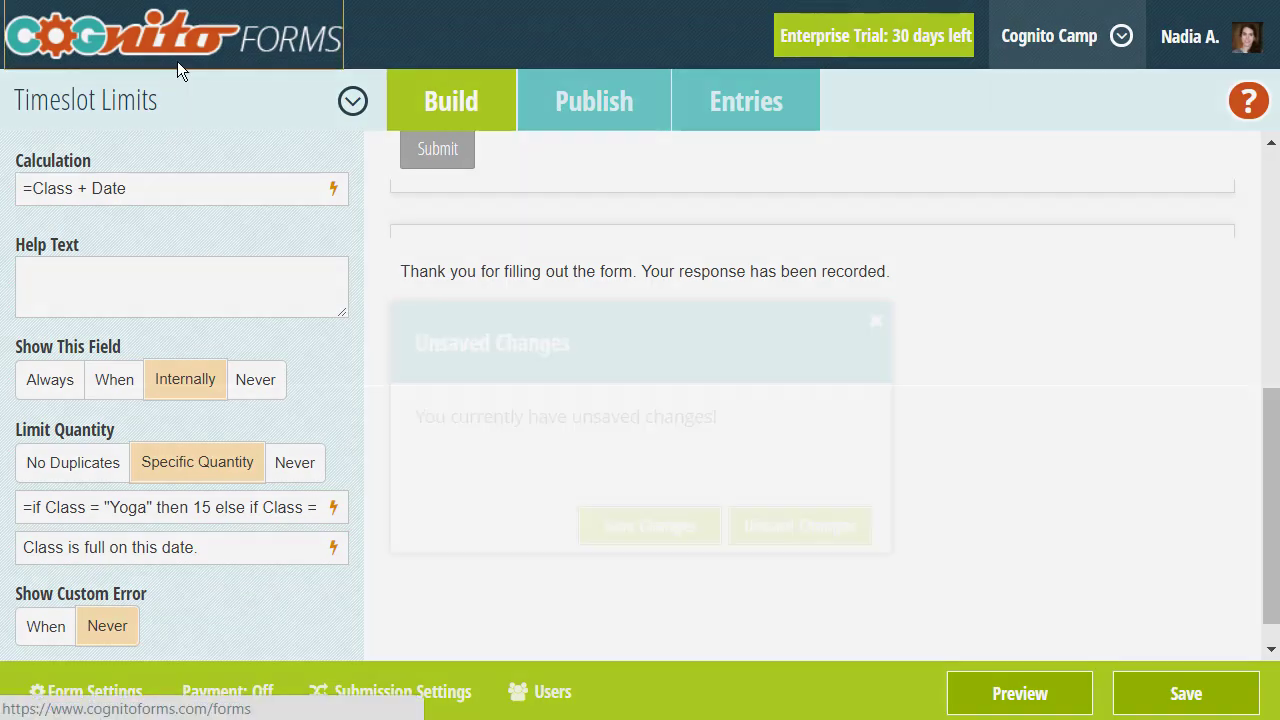
click(809, 523)
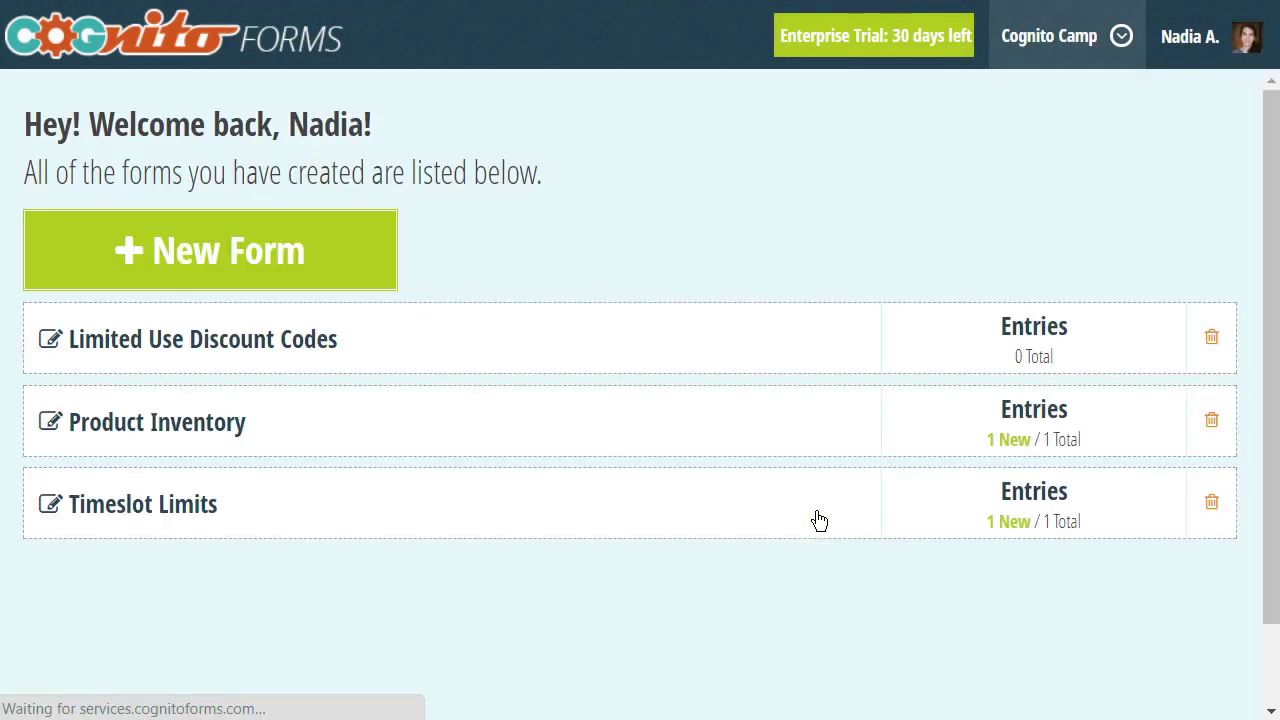
click(225, 340)
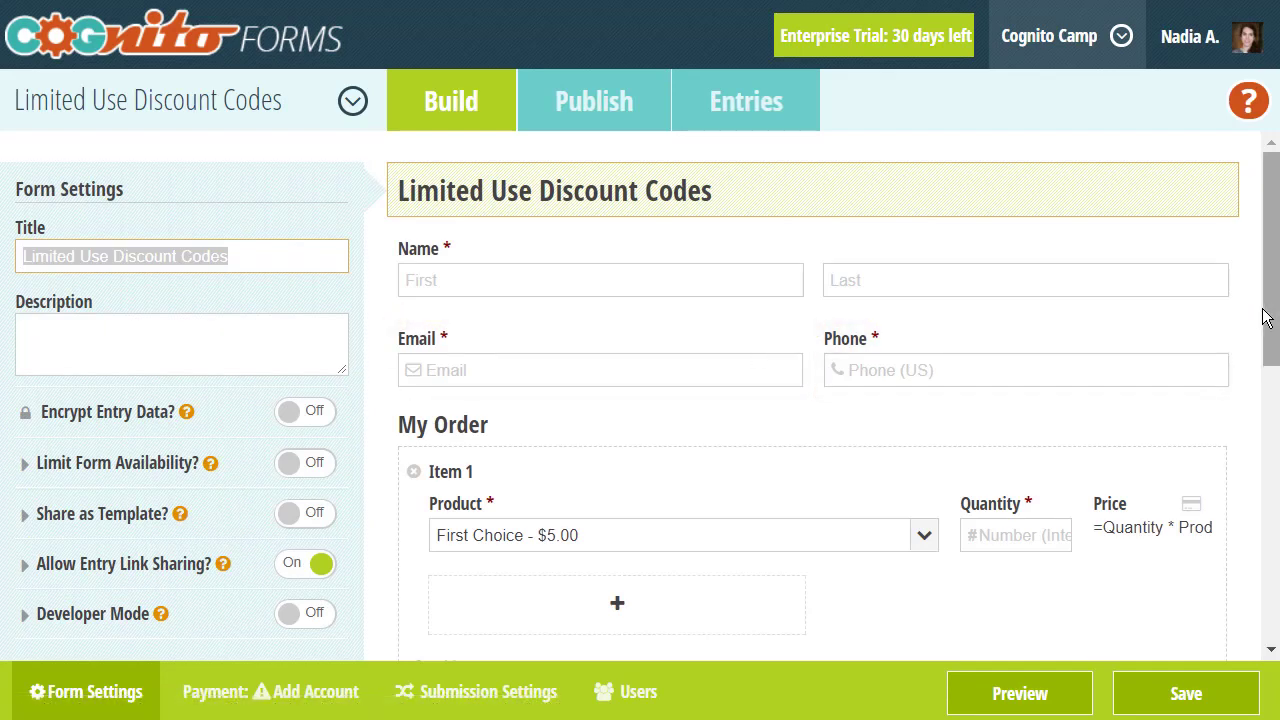
- Inspect the Discount Code quantity formula, SUNDRIED 20 uses and SCOTFREE 10, then close it unchanged
drag(1270, 318, 1274, 427)
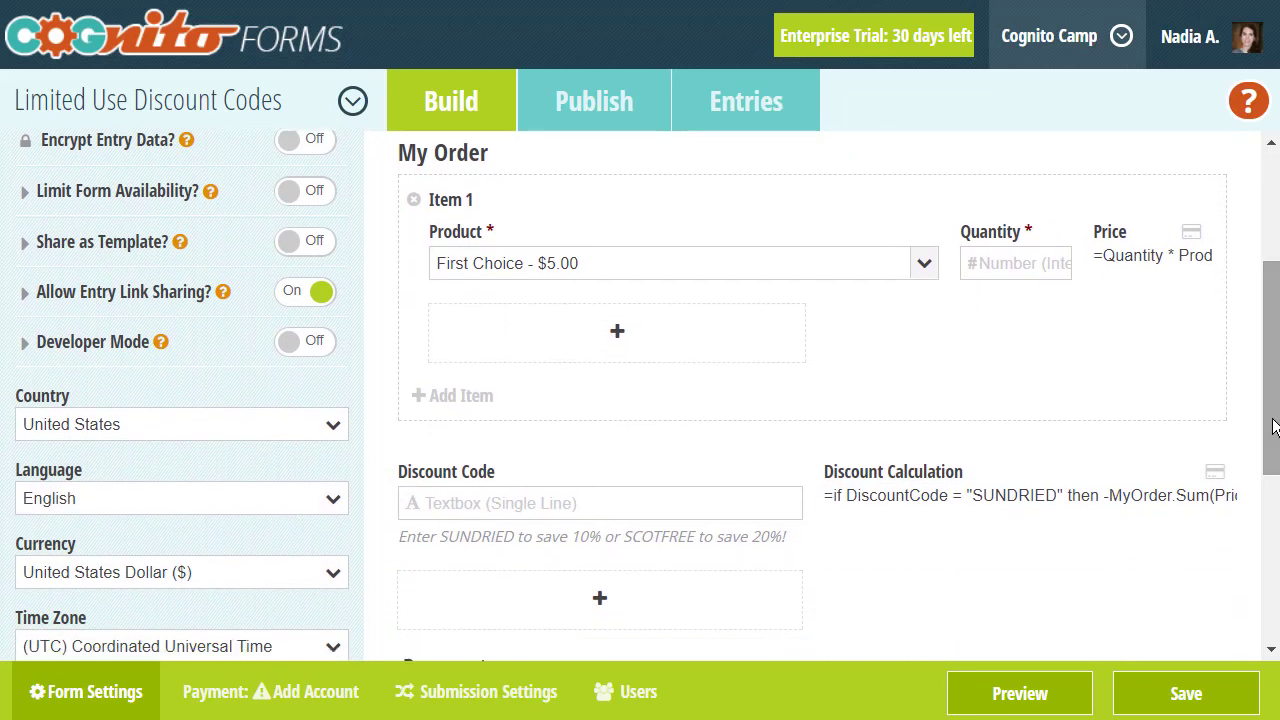
click(733, 503)
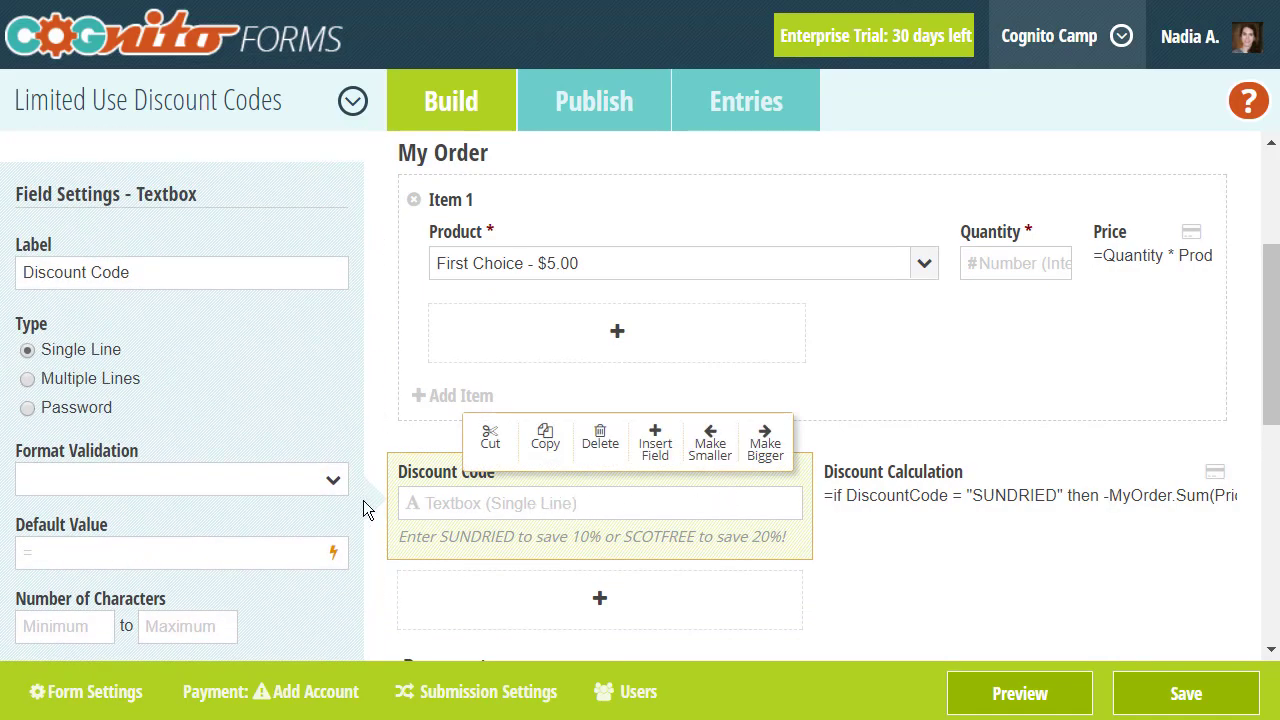
scroll(336, 512, down, 3)
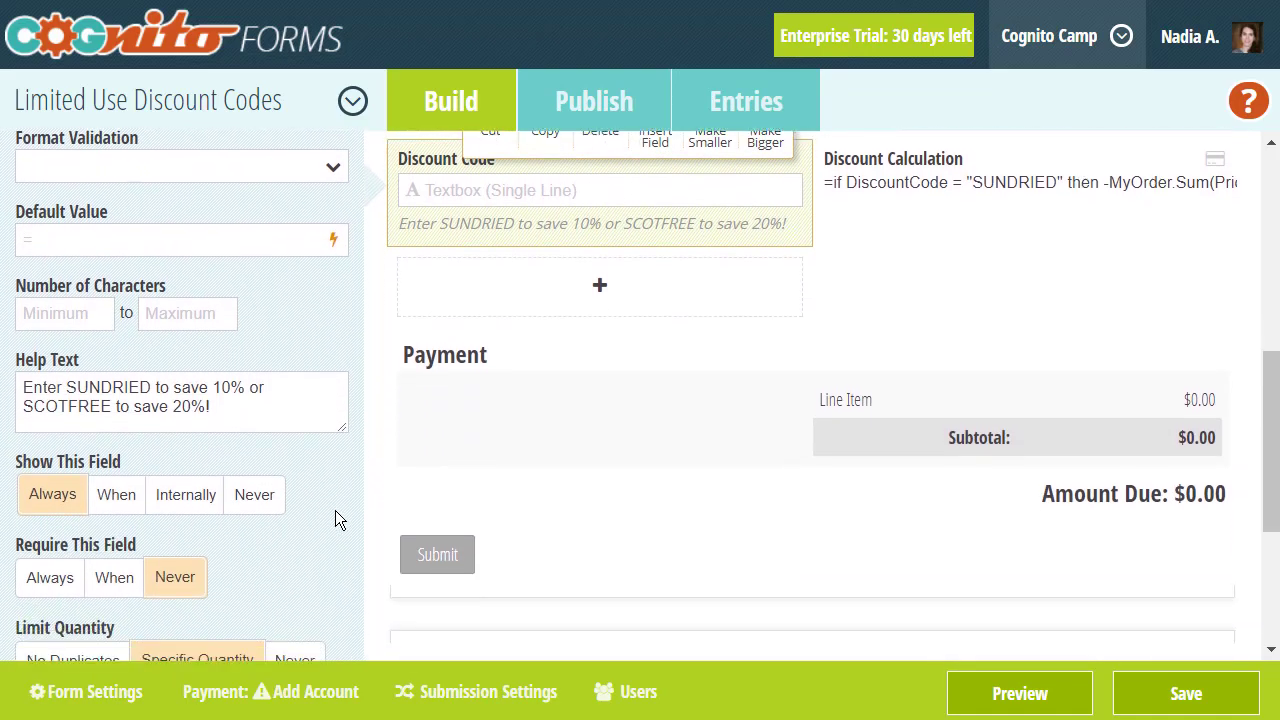
scroll(335, 510, down, 3)
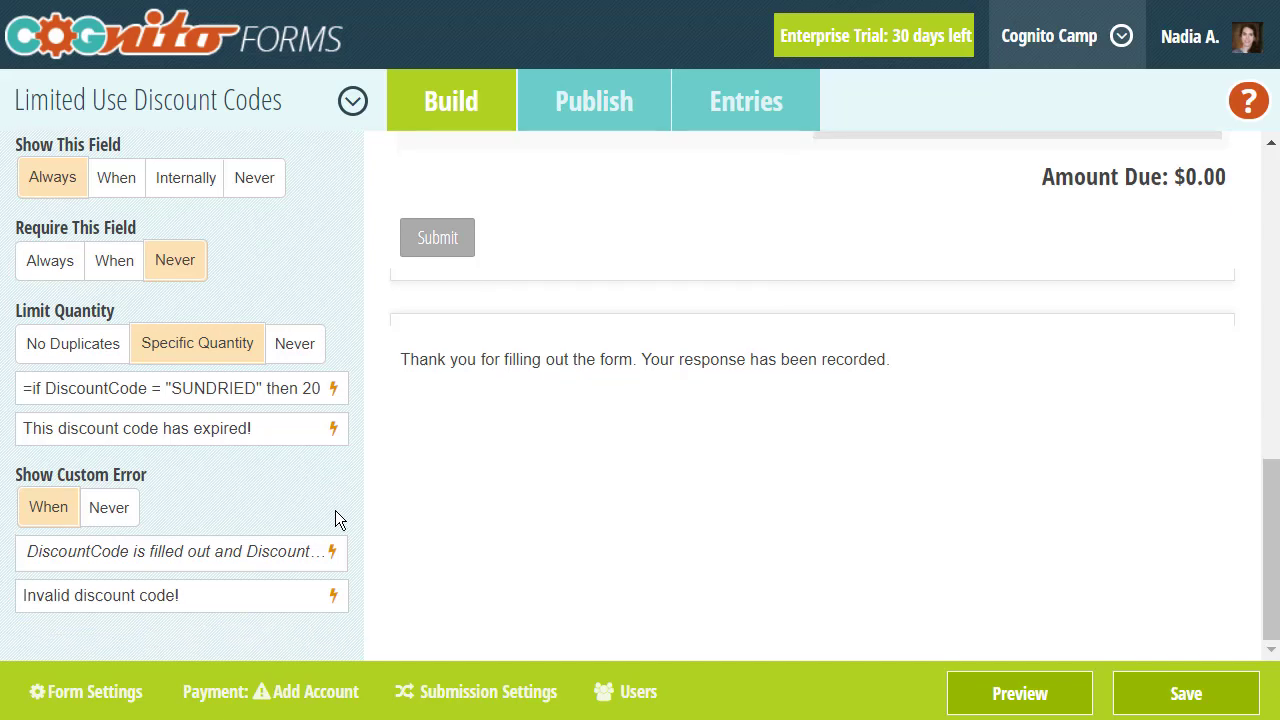
click(333, 392)
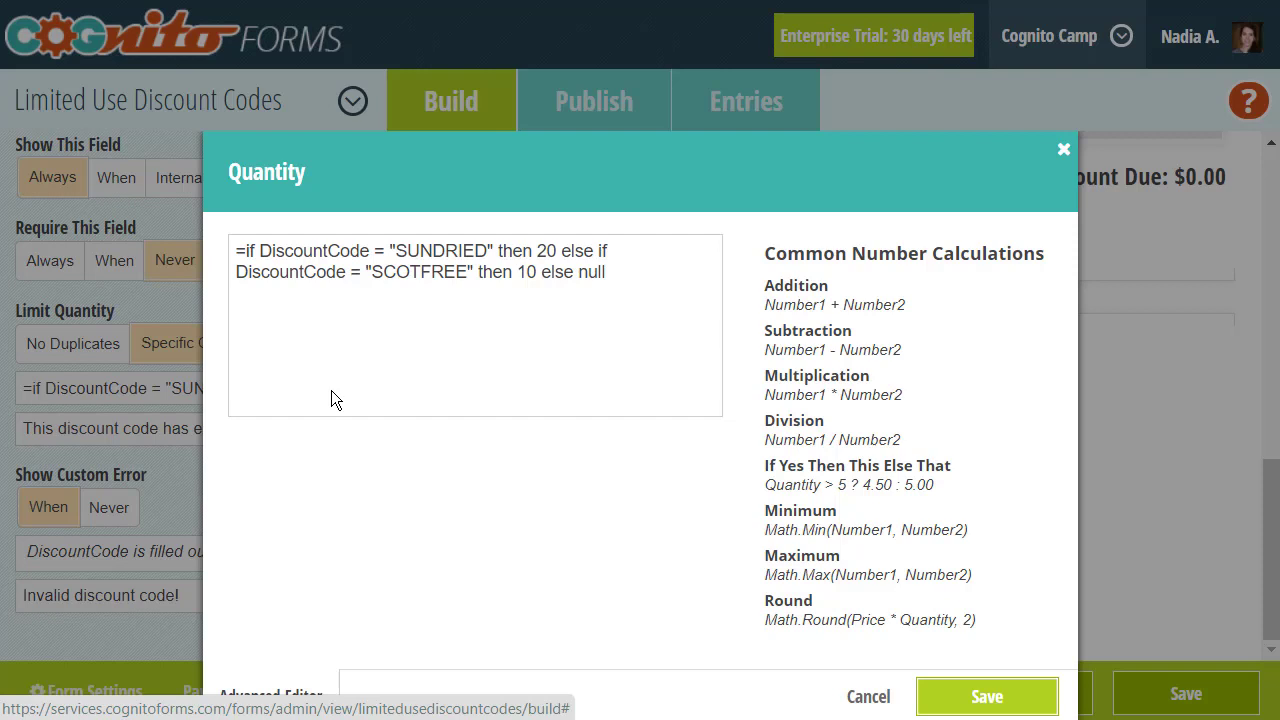
click(184, 487)
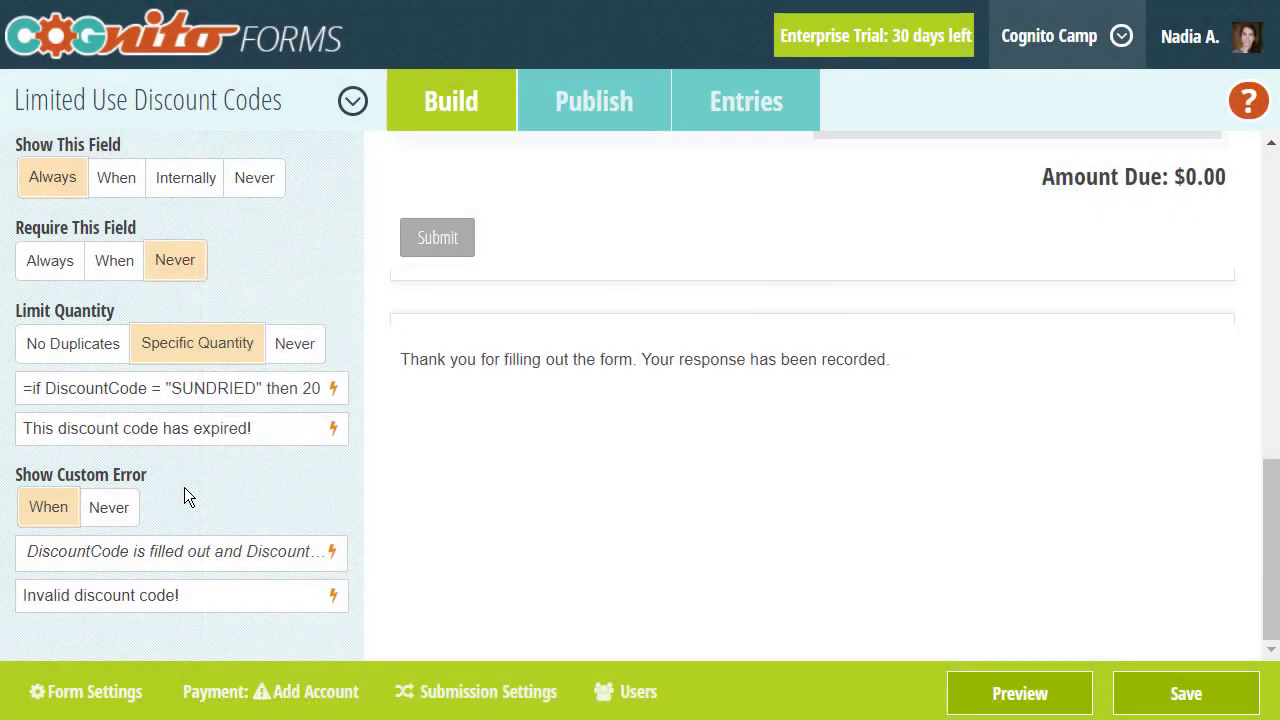
- Inspect the custom error conditions: Discount Code filled out, DiscountCode_QuantityLimit not filled out
click(330, 553)
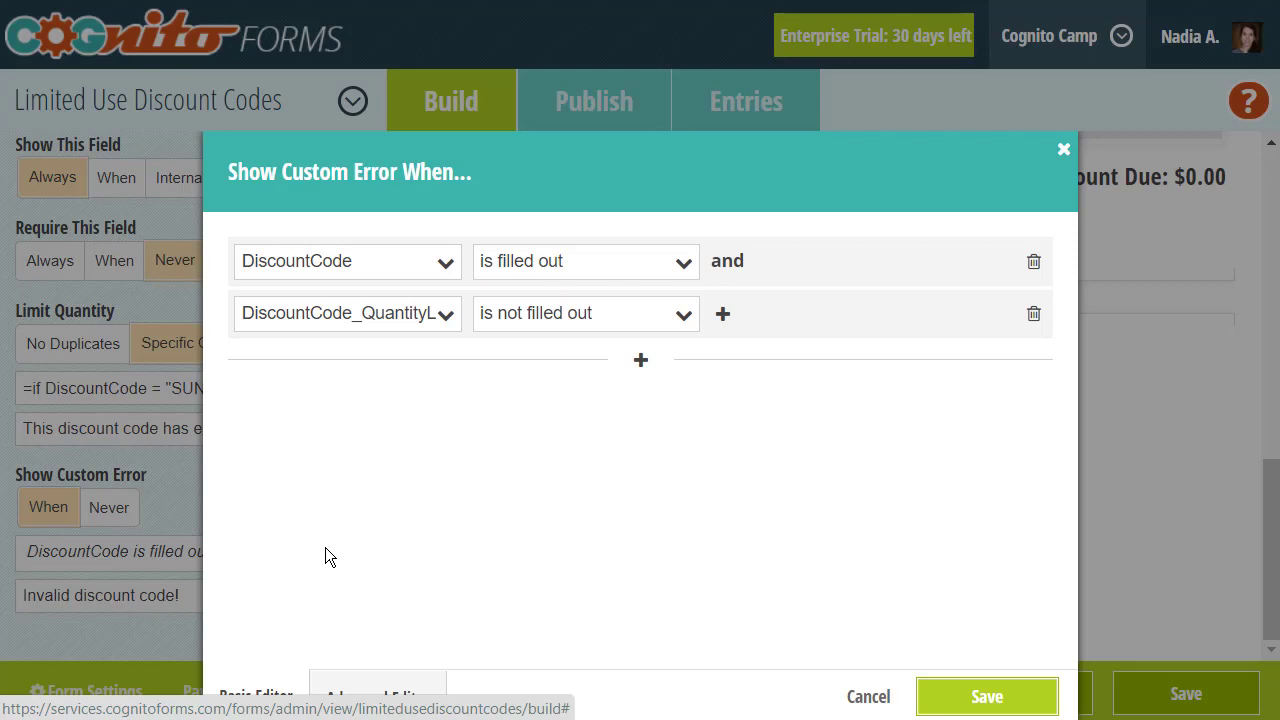
click(394, 318)
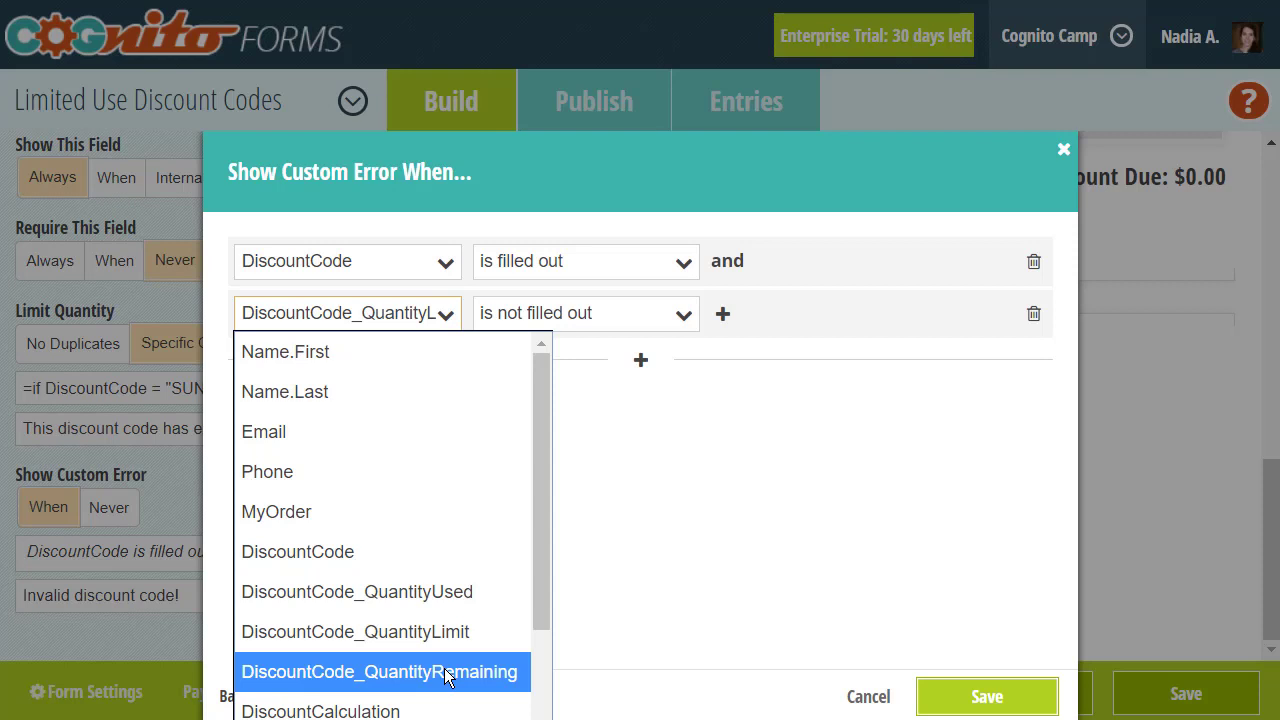
click(620, 504)
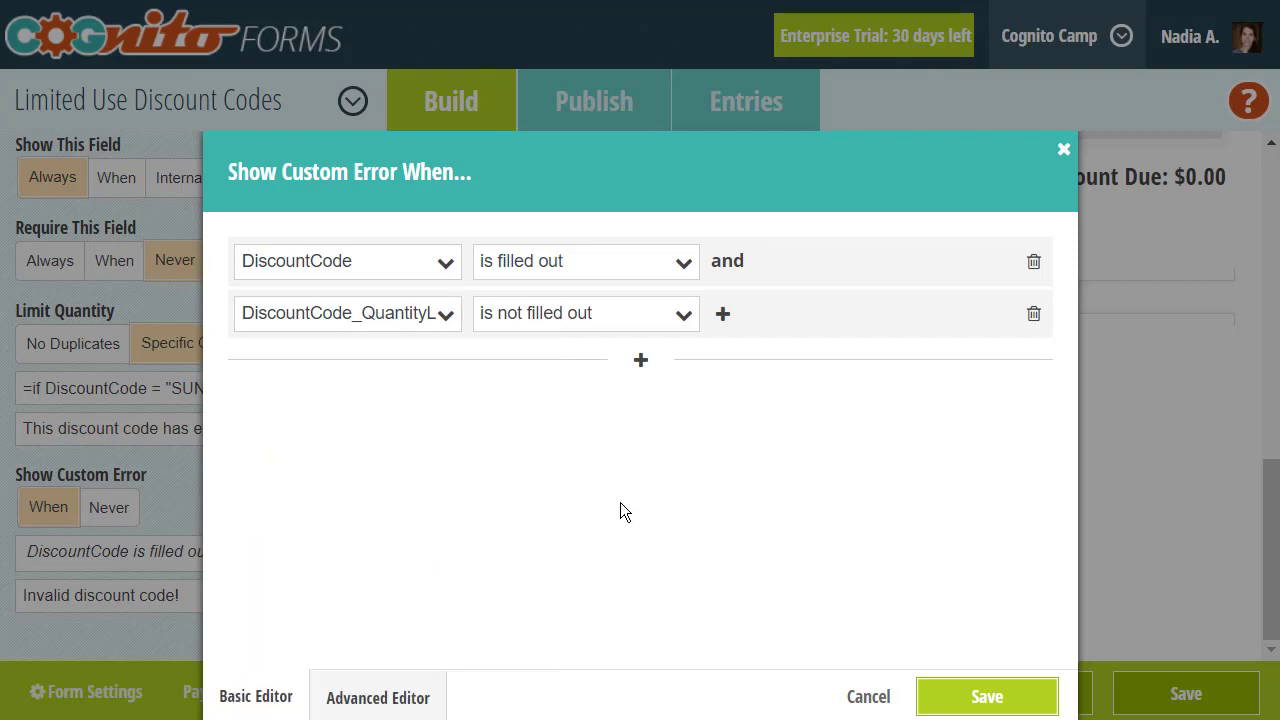